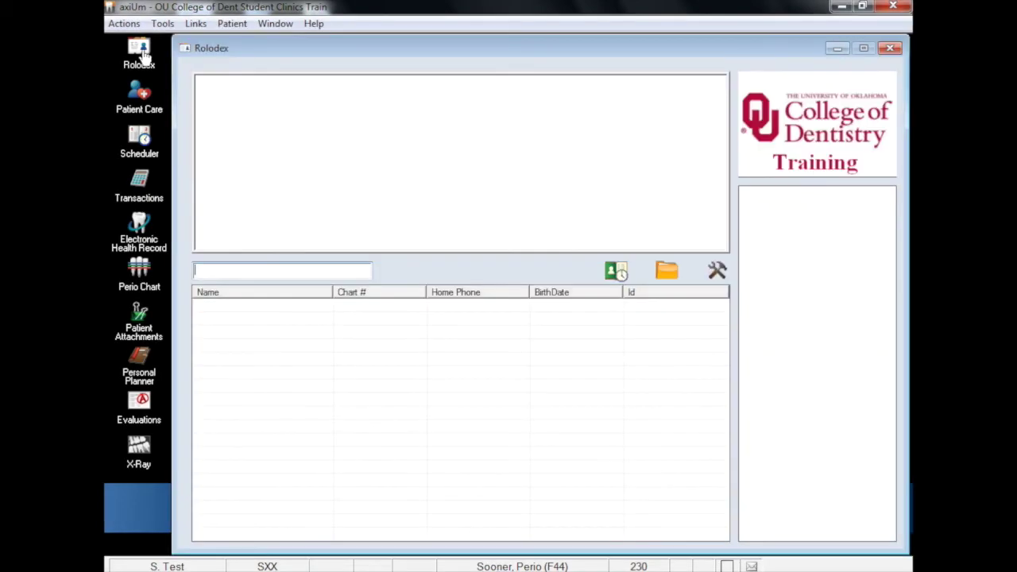
- Find the female patient by last name in the Rolodex and open her perio chart
type("soon")
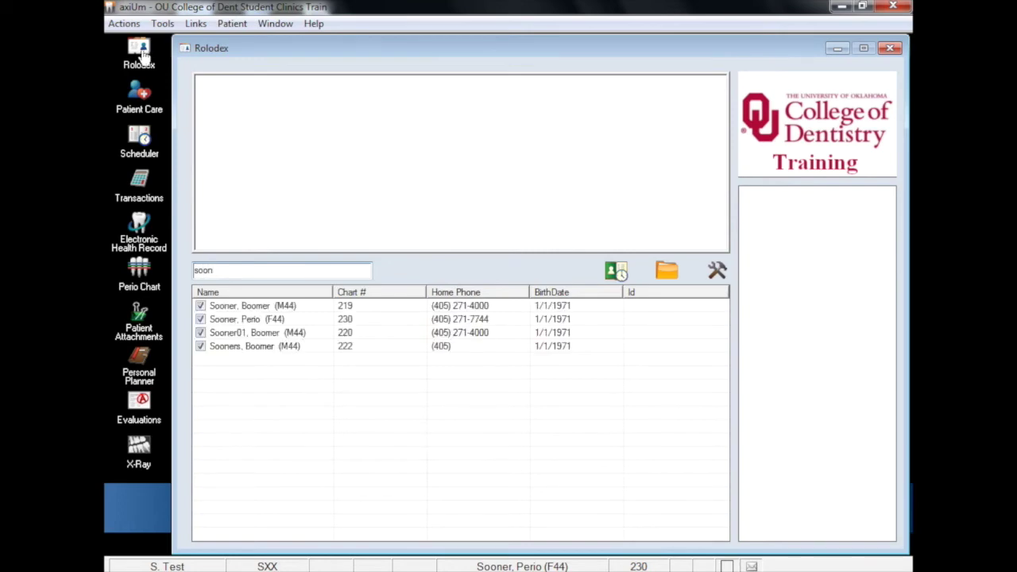
left_click(227, 319)
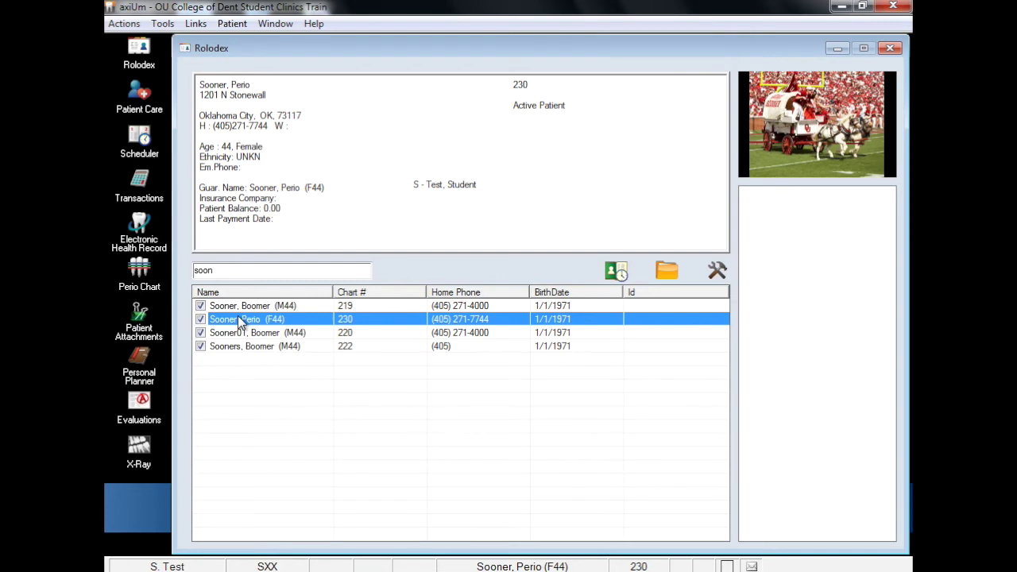
left_click(140, 273)
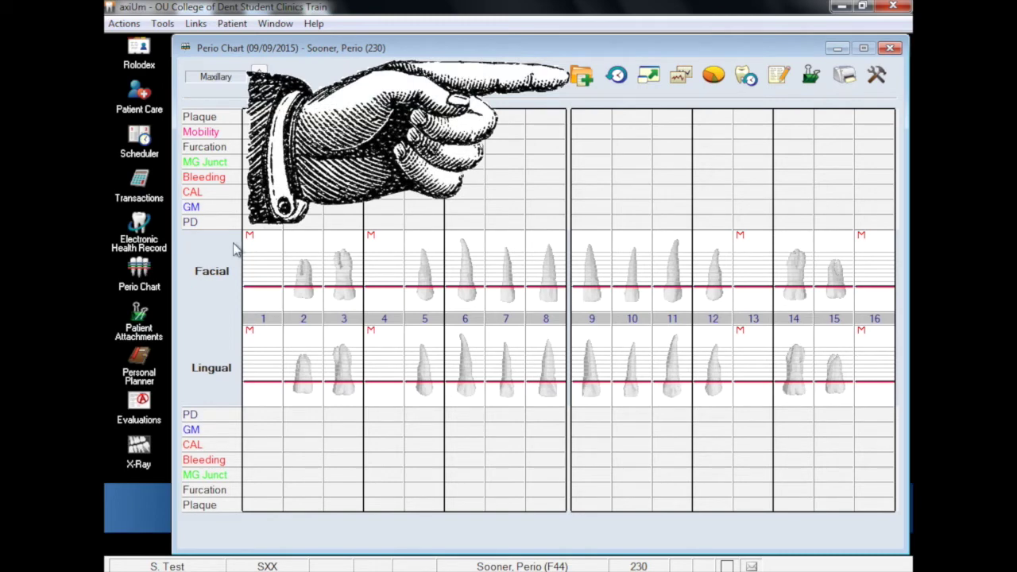
- Add a new perio exam with the exam type Comprehensive Perio Evaluation
left_click(583, 77)
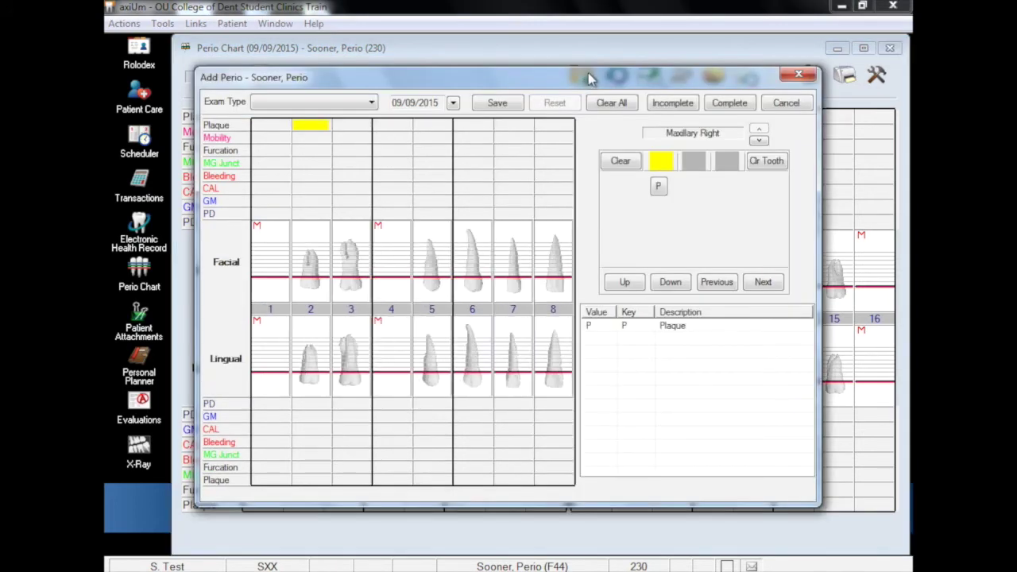
left_click(370, 103)
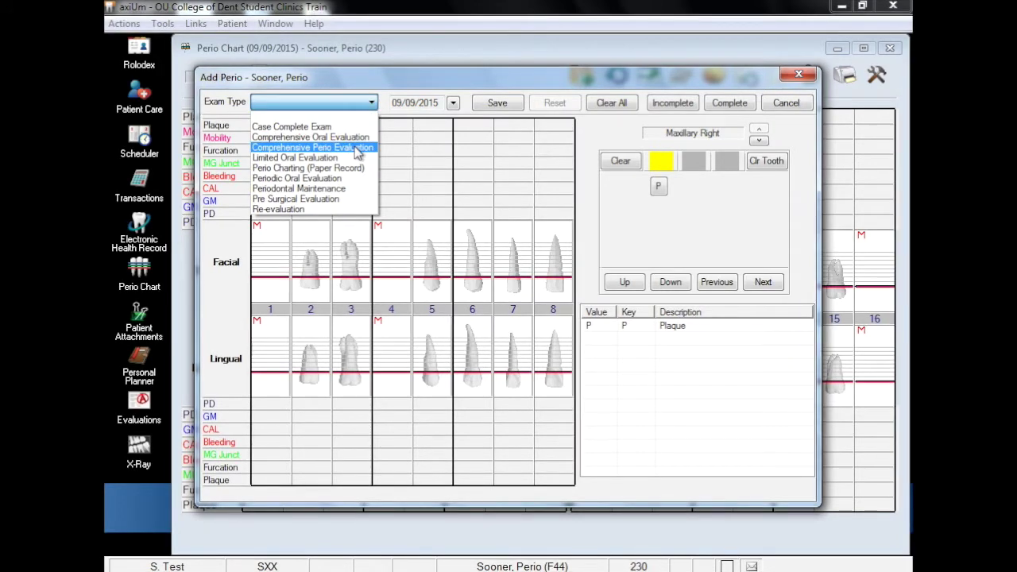
left_click(356, 149)
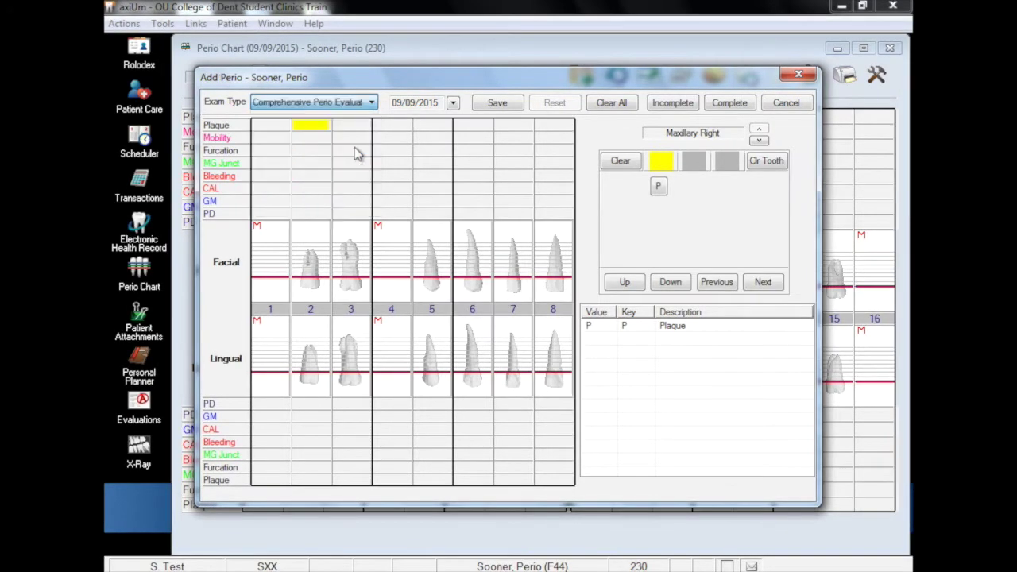
- Look through the four quadrants of the perio exam, from Maxillary Right to Mandibular Left and back to Maxillary Right
left_click(759, 141)
left_click(758, 141)
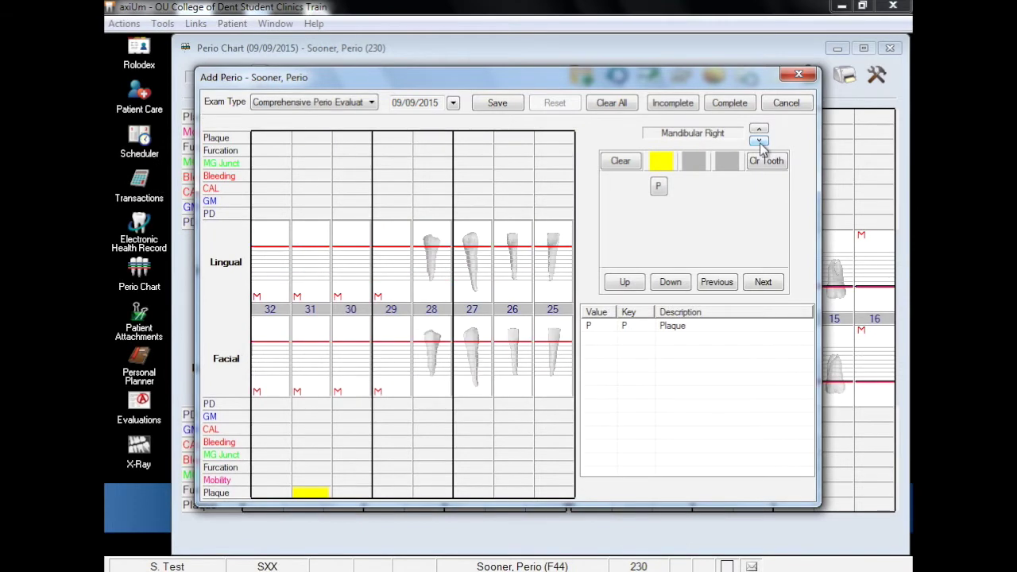
left_click(759, 141)
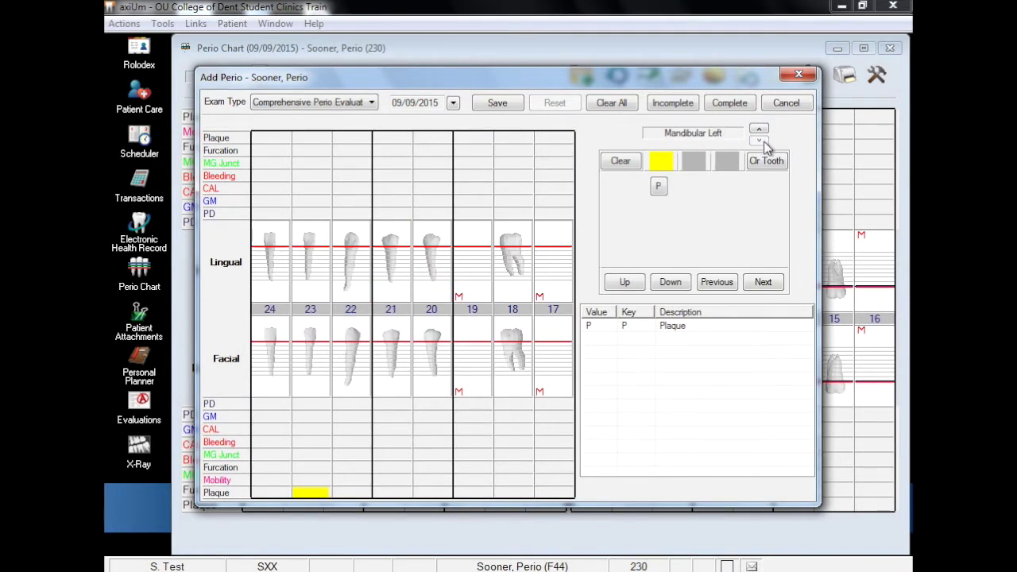
left_click(759, 130)
left_click(759, 130)
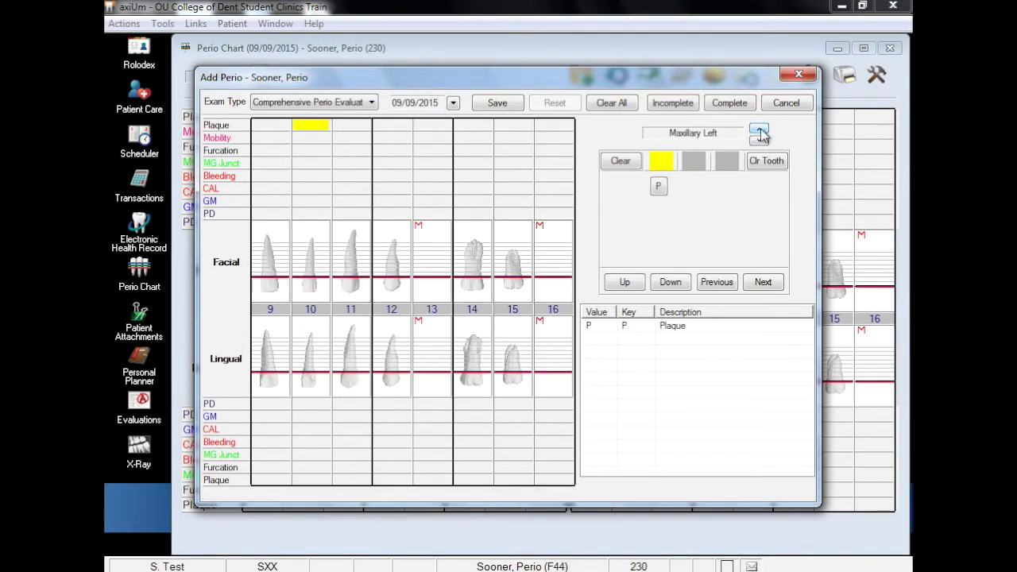
left_click(758, 130)
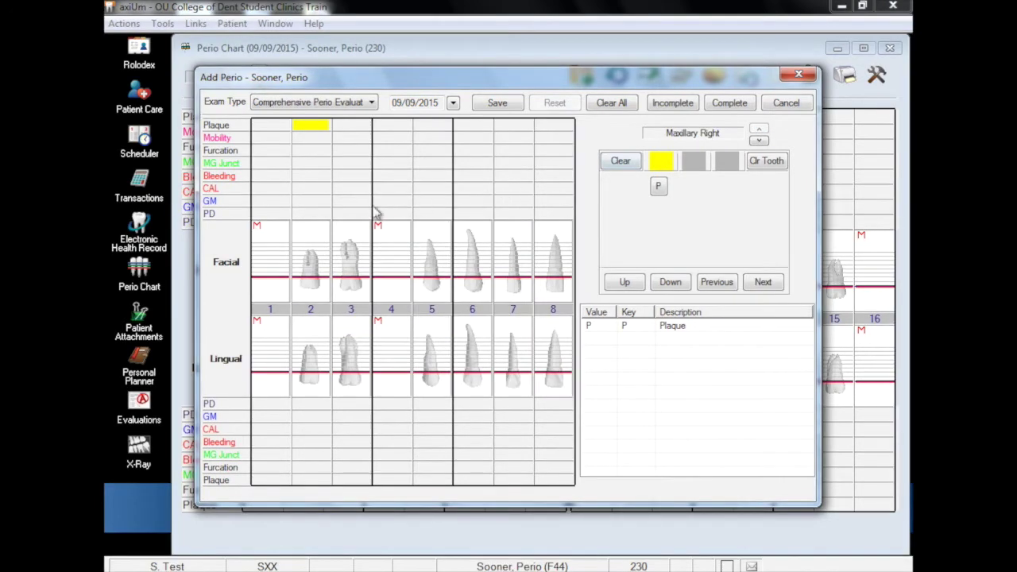
- Enter facial probing depths of 3, 2 and 4 for tooth 2
left_click(318, 216)
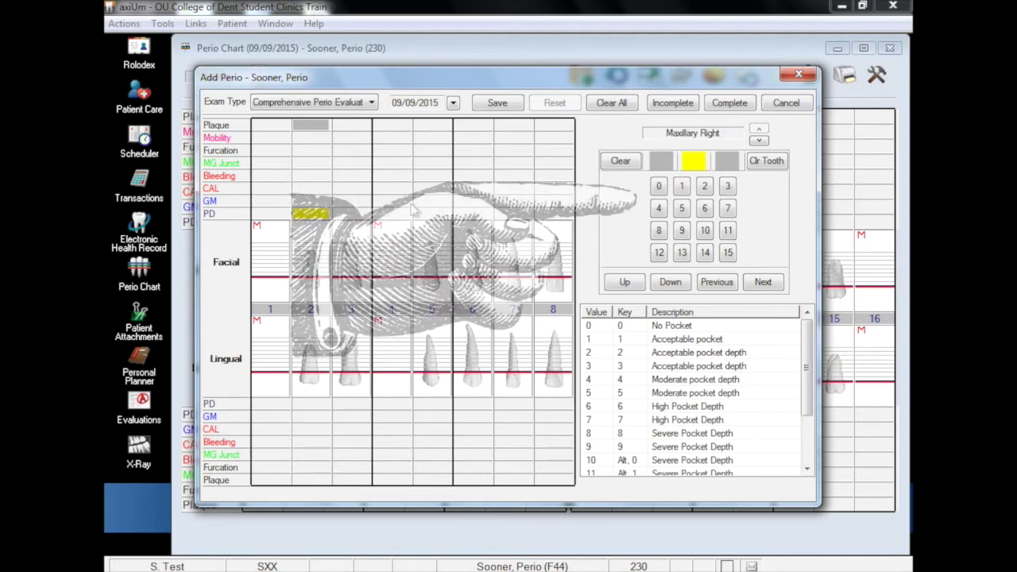
left_click(661, 163)
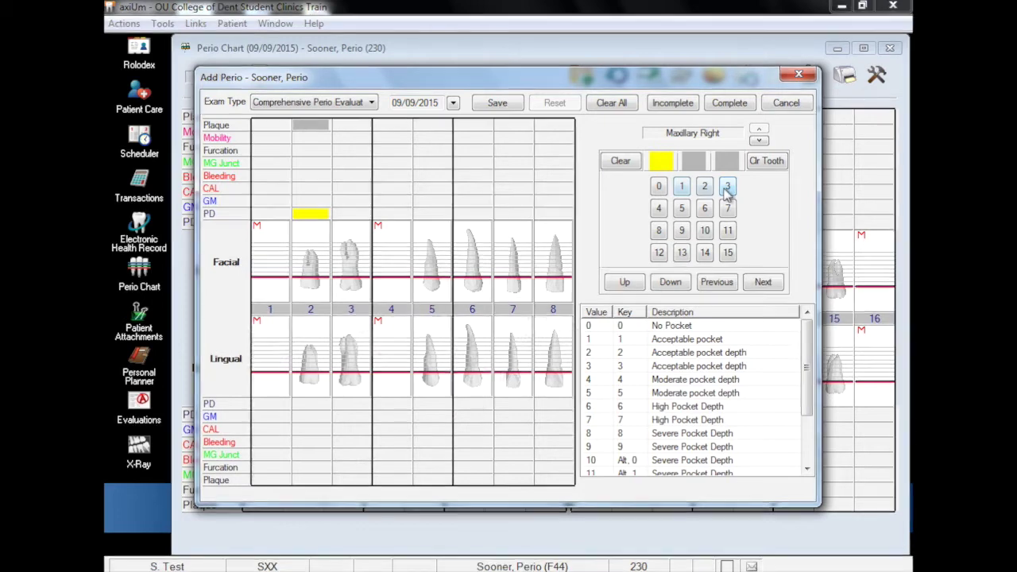
left_click(727, 188)
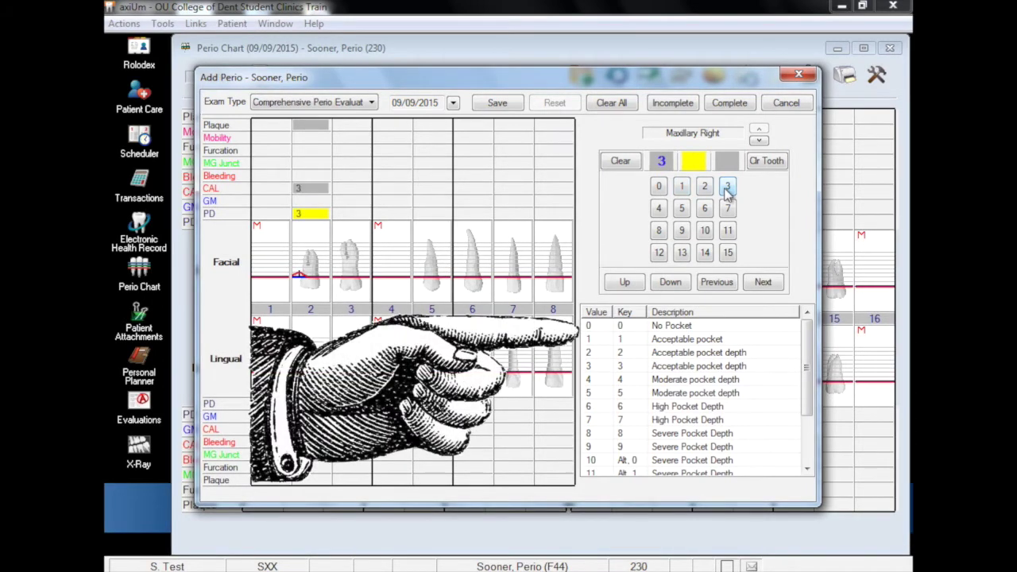
key("2")
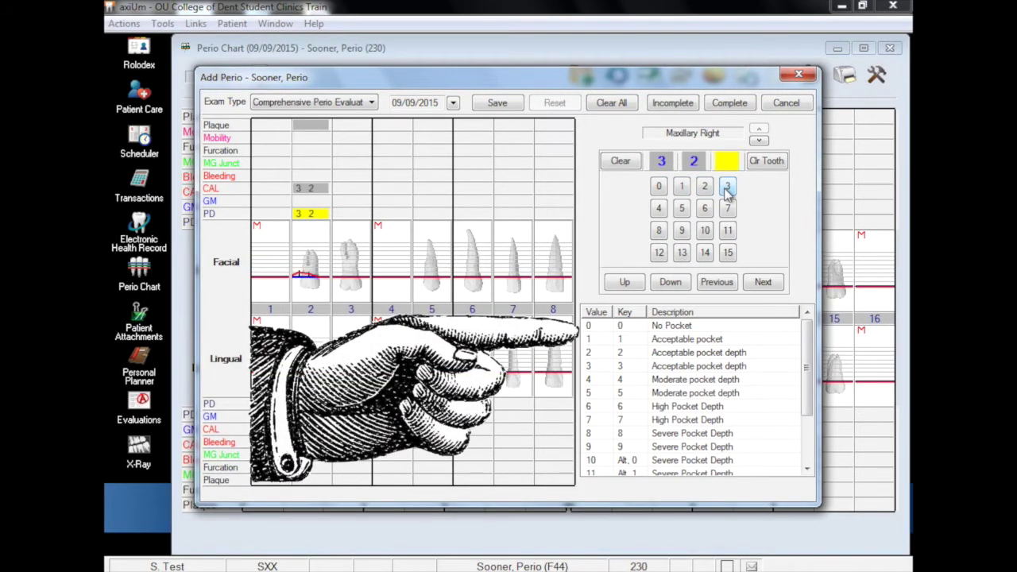
key("4")
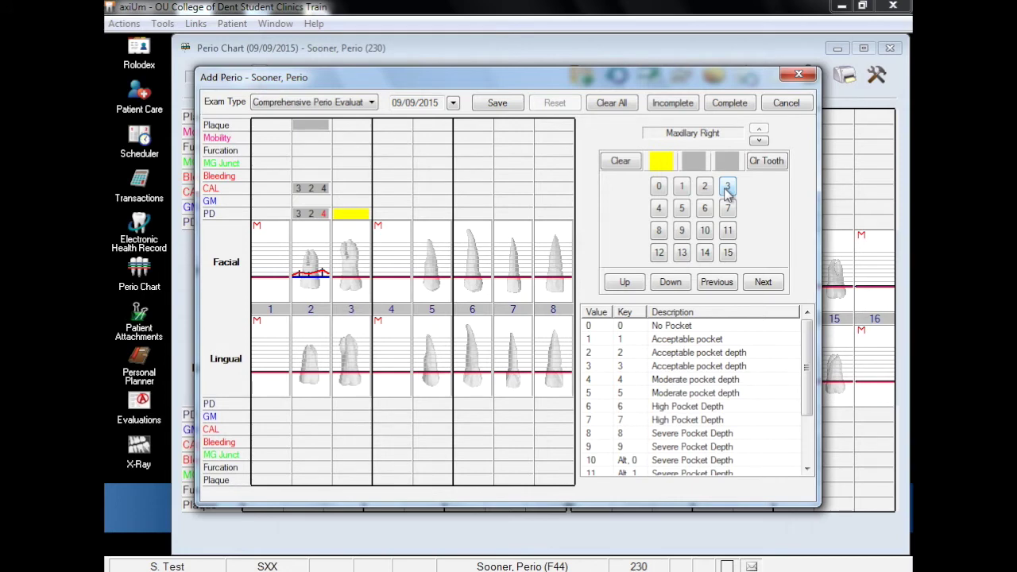
- Enter facial gingival margin values of 0, -2 and 0 for tooth 2
key("Up")
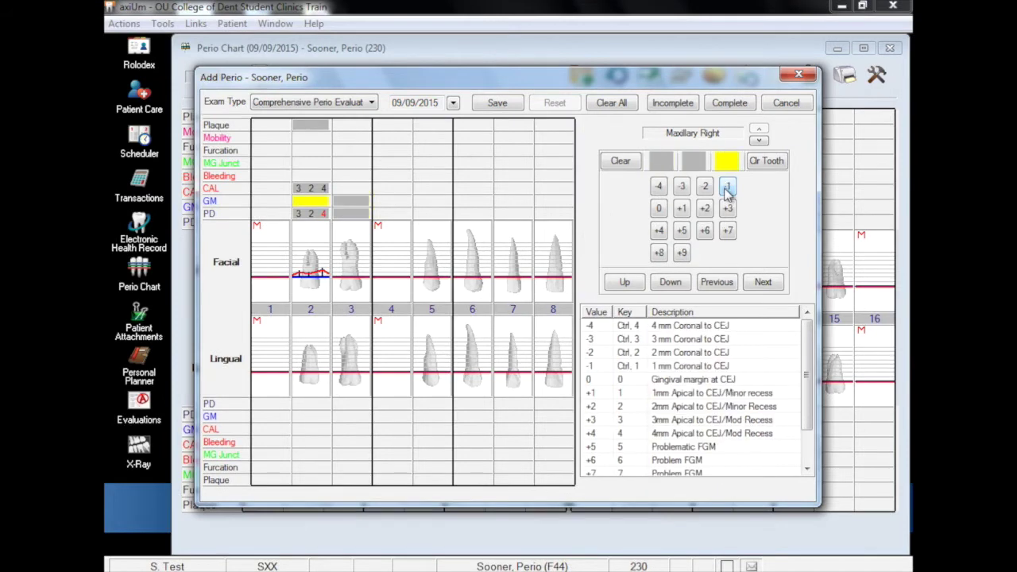
left_click(728, 189)
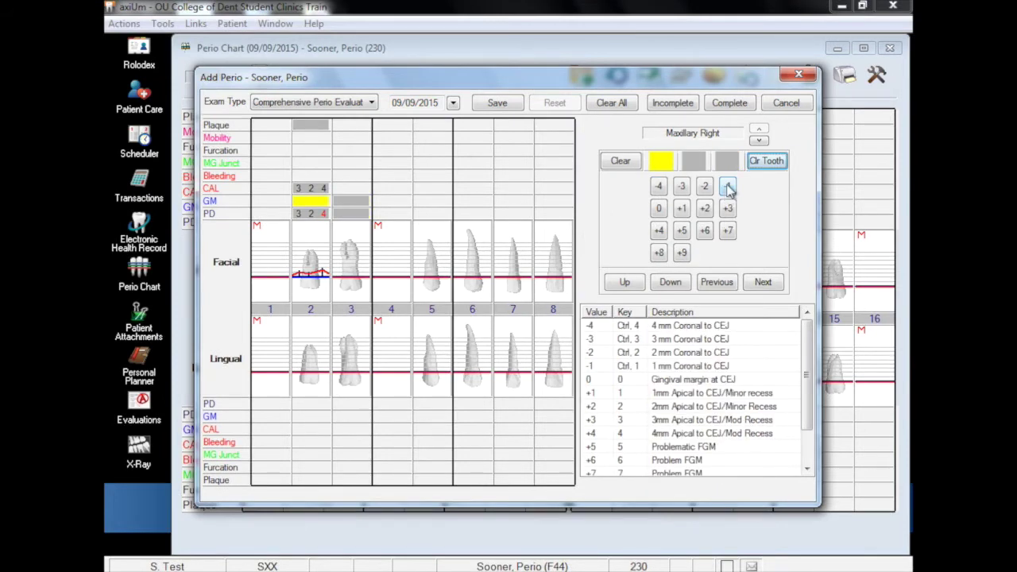
key("0")
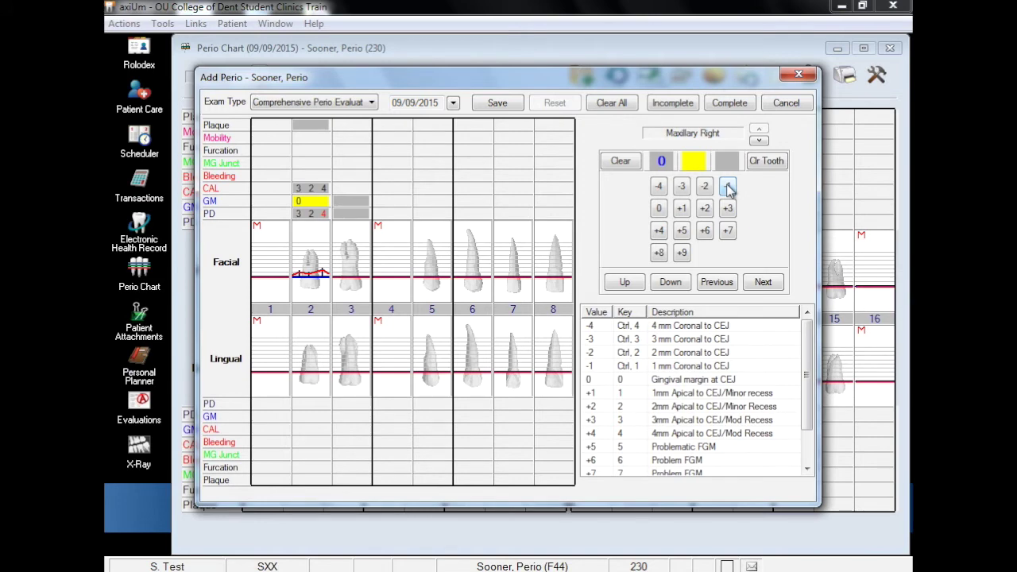
key("ctrl+2")
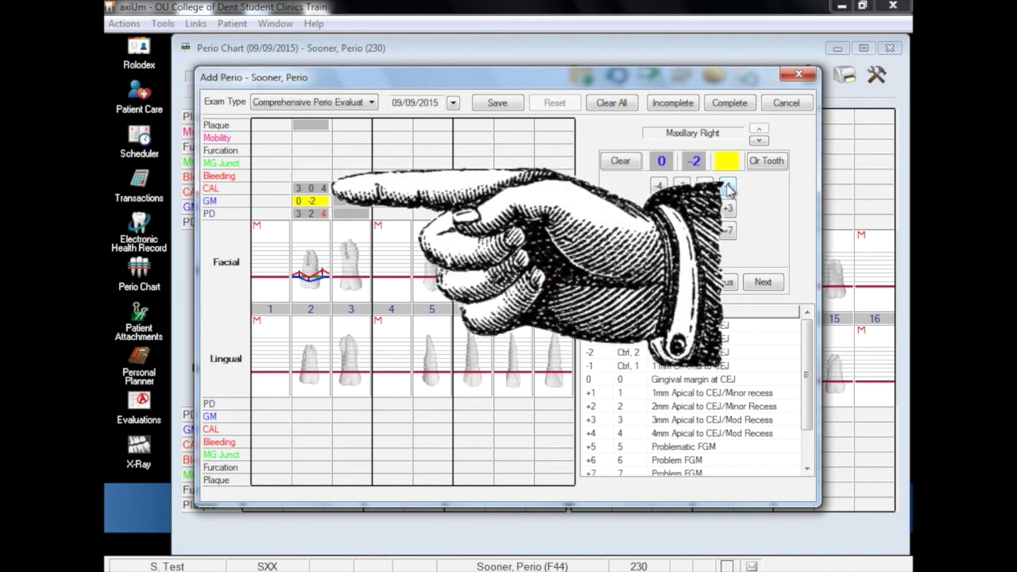
key("0")
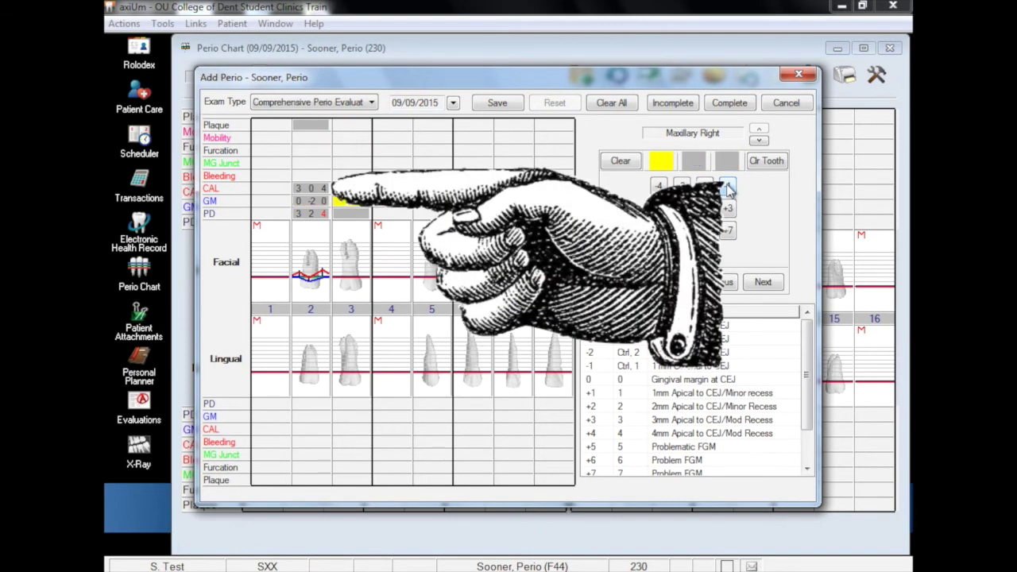
- Enter facial probing depths of 3, 2, 4 and gingival margins of +2, 0, 0 for tooth 3
key("Down")
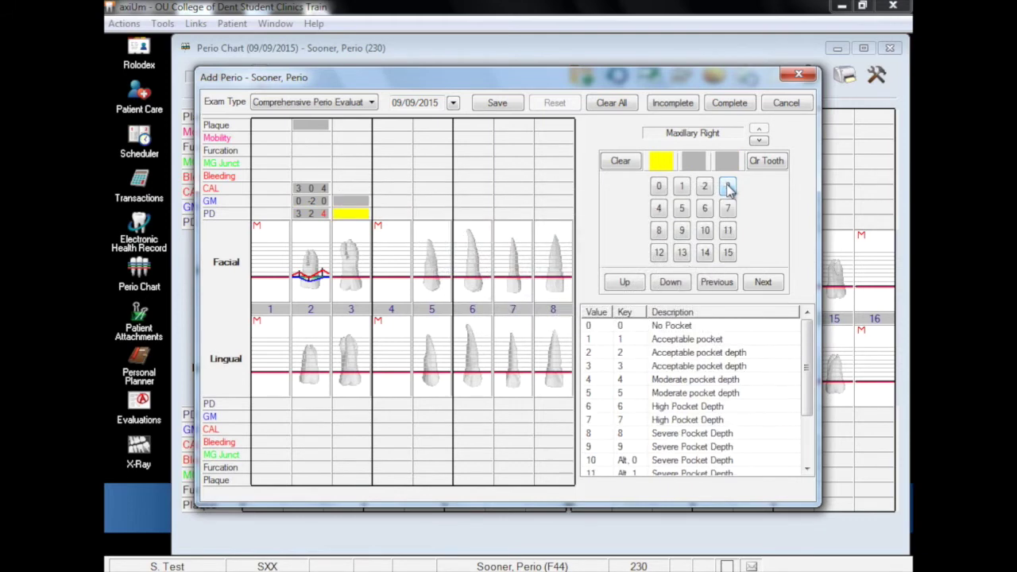
key("3")
key("2")
key("4")
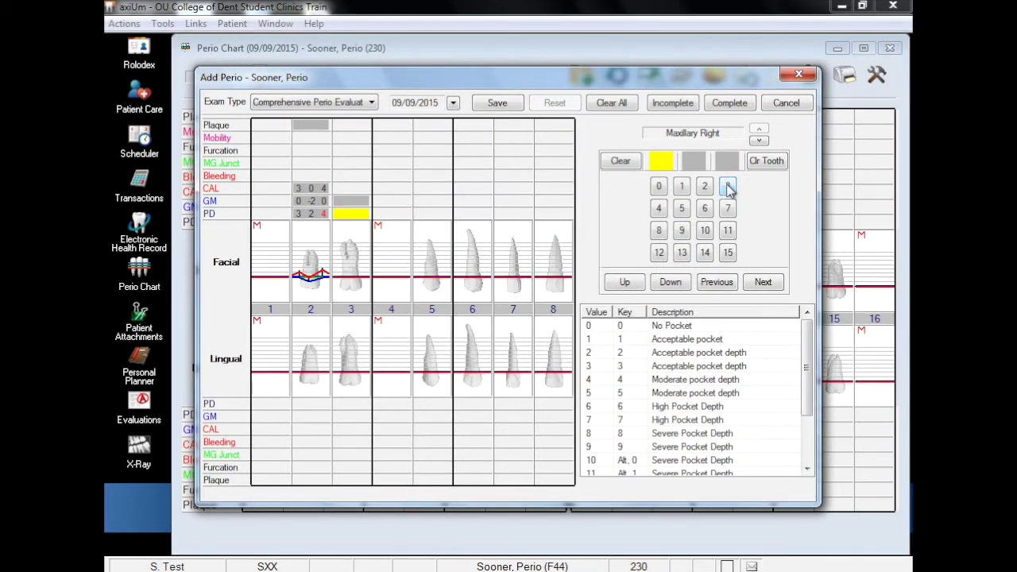
key("2")
key("0")
key("0")
- Enter facial probing depths of 4, 3, 4 and gingival margins of +1, 0, 0 for tooth 5
key("Down")
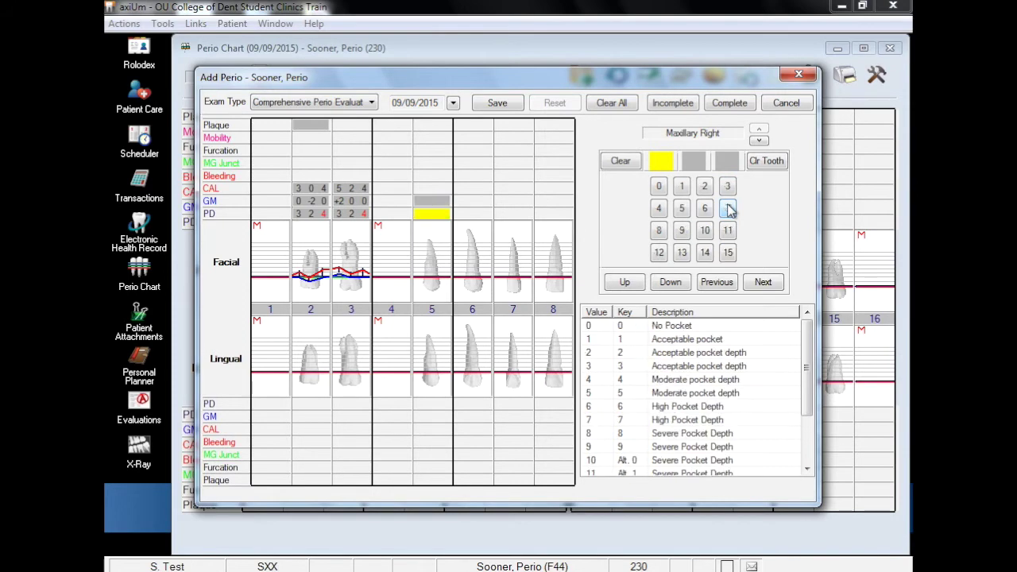
key("4")
key("3")
key("4")
key("1")
key("0")
key("0")
- Enter facial probing depths of 2, 2, 2 and gingival margins of +1, 0, 0 for tooth 6
key("Down")
key("2")
key("2")
key("2")
key("1")
key("0")
key("0")
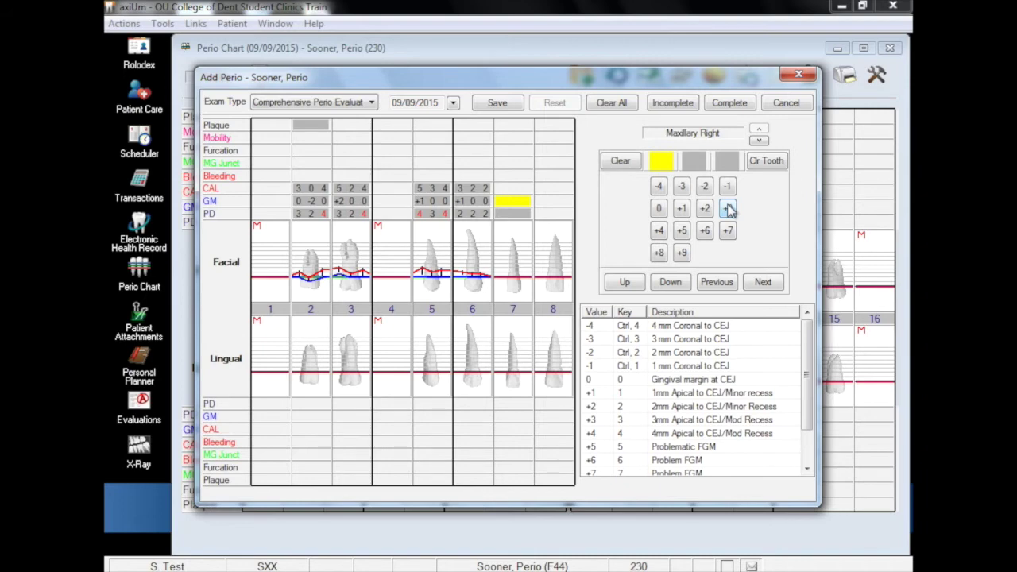
- Mark bleeding and plaque on the first facial site of tooth 7 and plaque on its second site
key("Down")
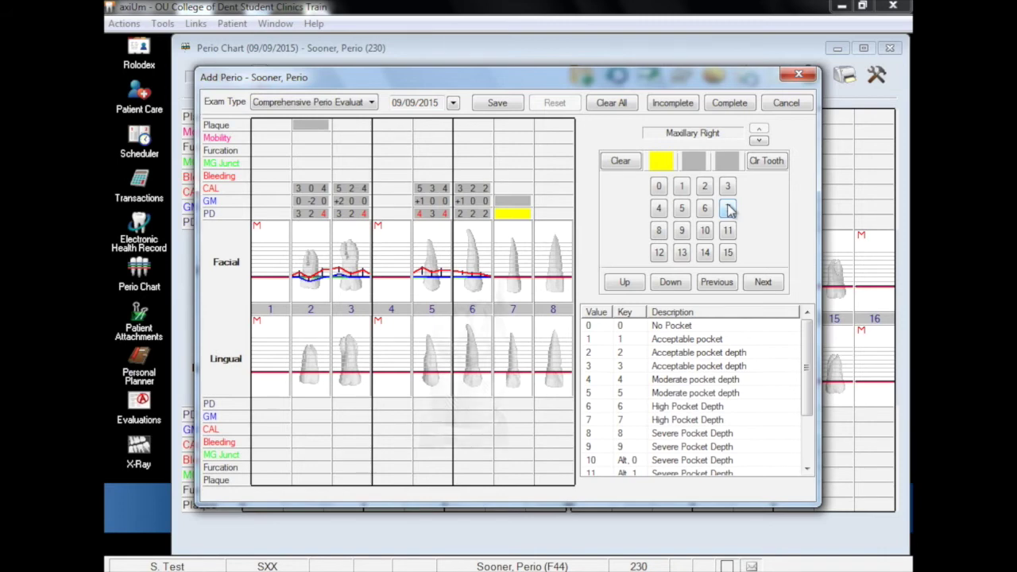
key("b")
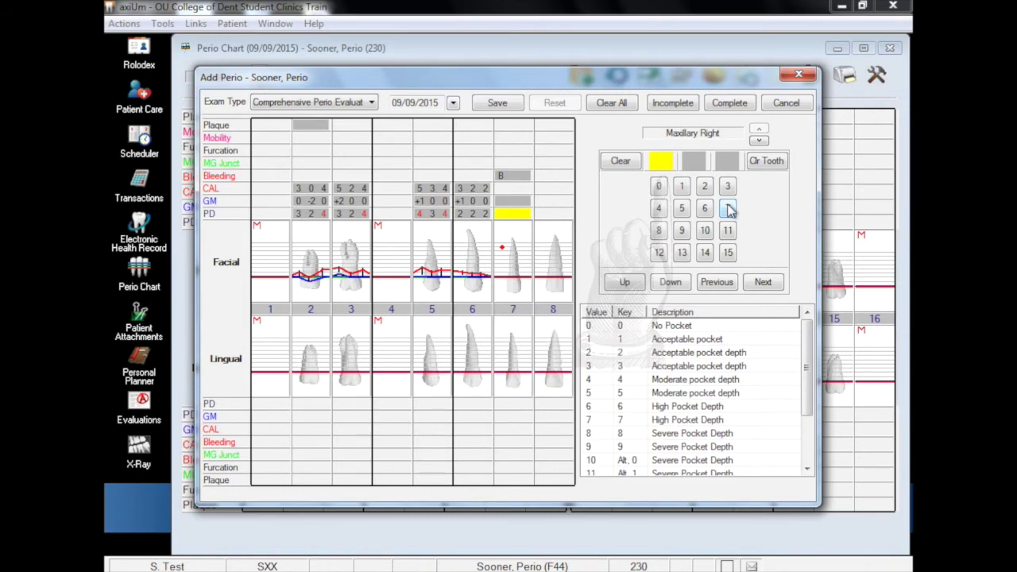
key("p")
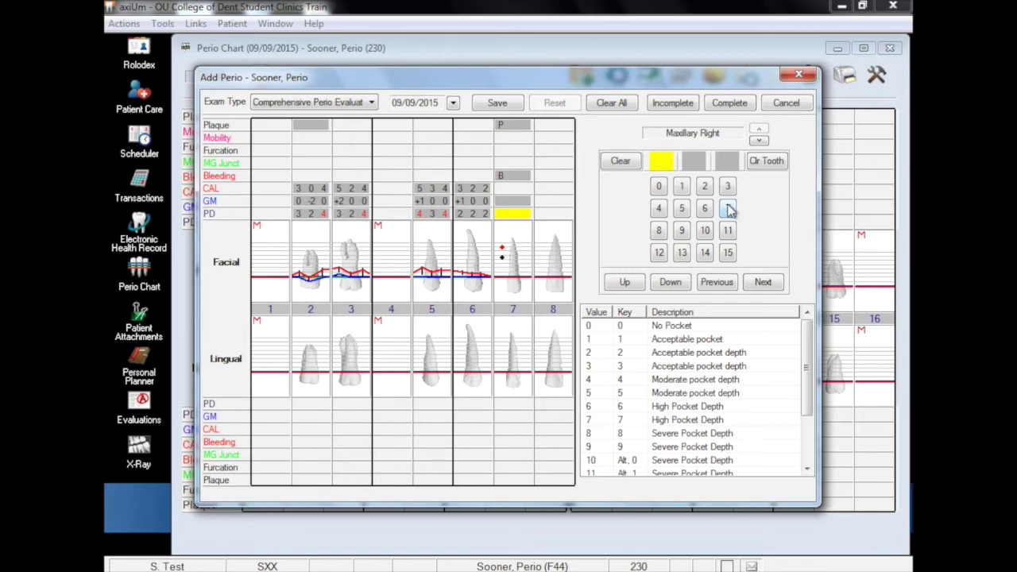
key("Right")
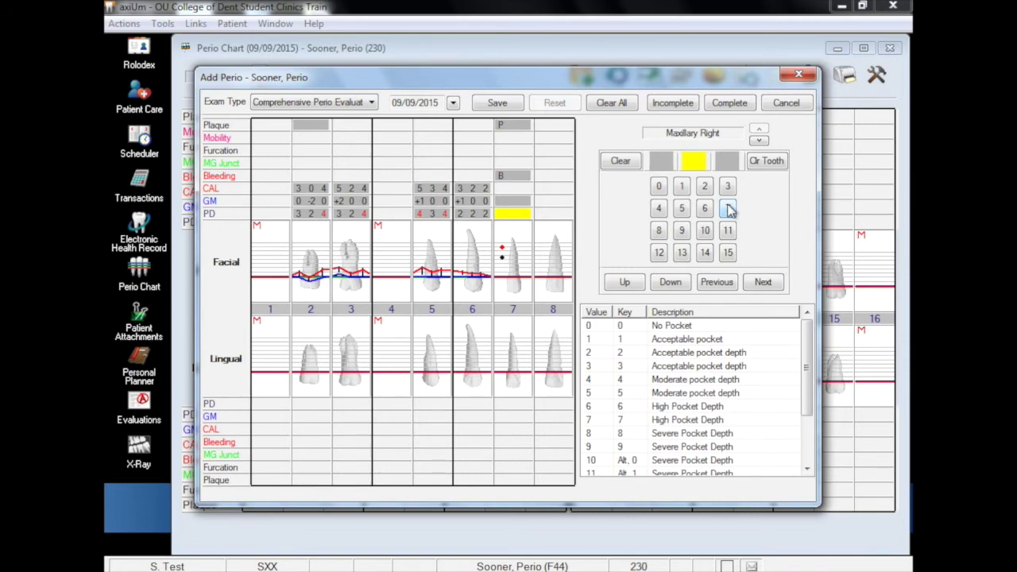
key("p")
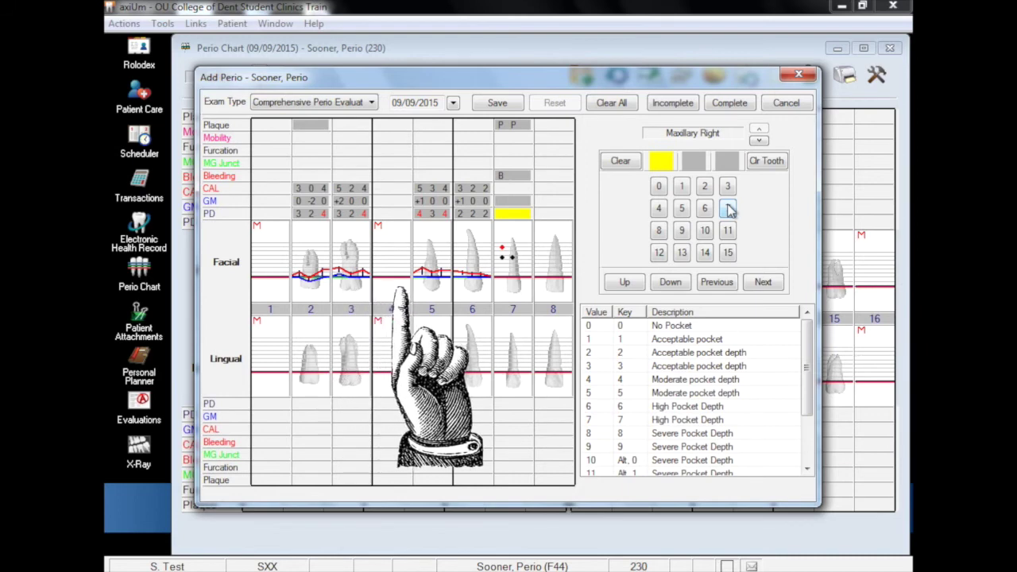
- Enter facial probing depths of 2, 2, 2 and gingival margins of +2, 0, 0 for tooth 7
key("2")
key("2")
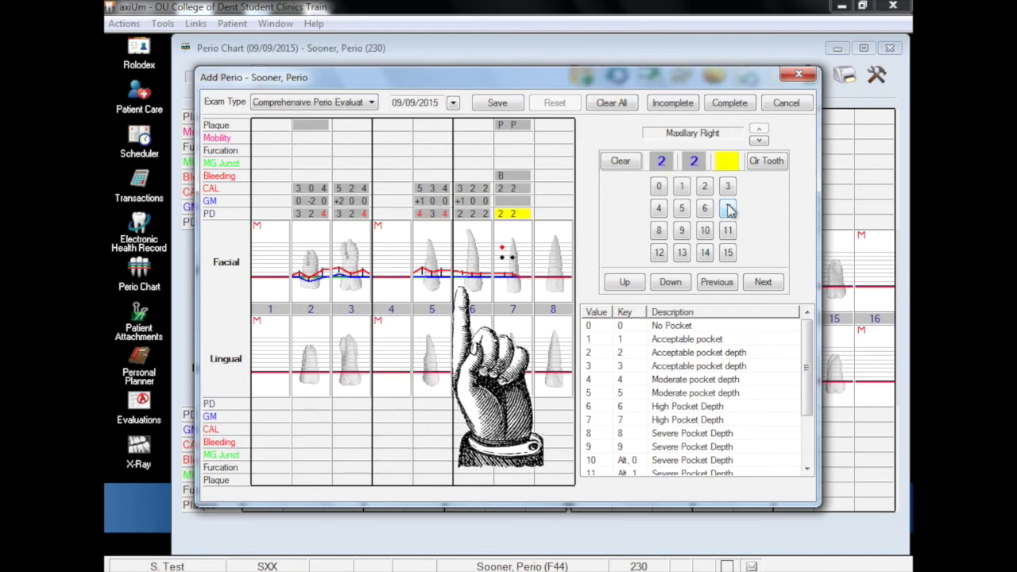
key("2")
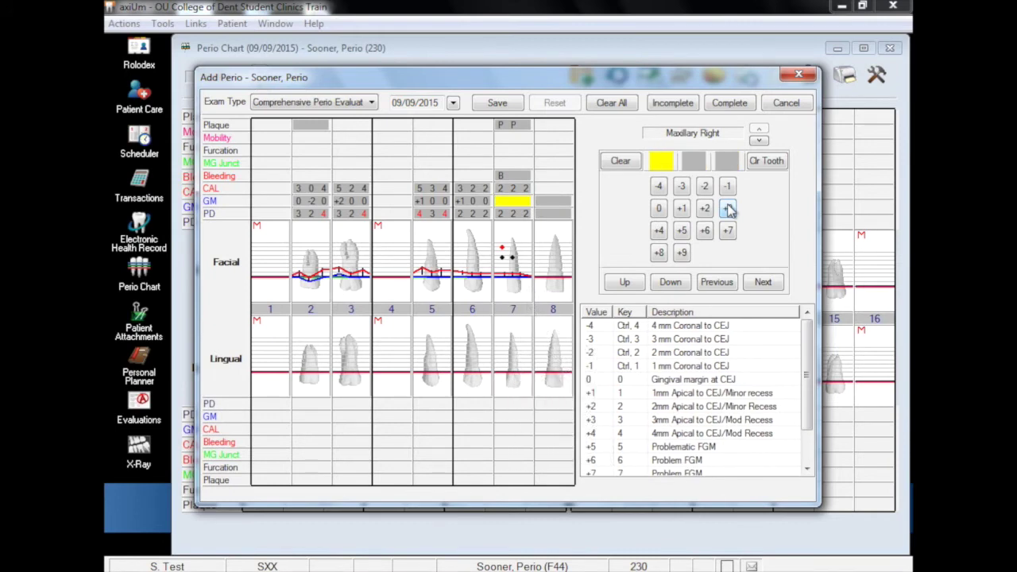
key("2")
key("0")
key("0")
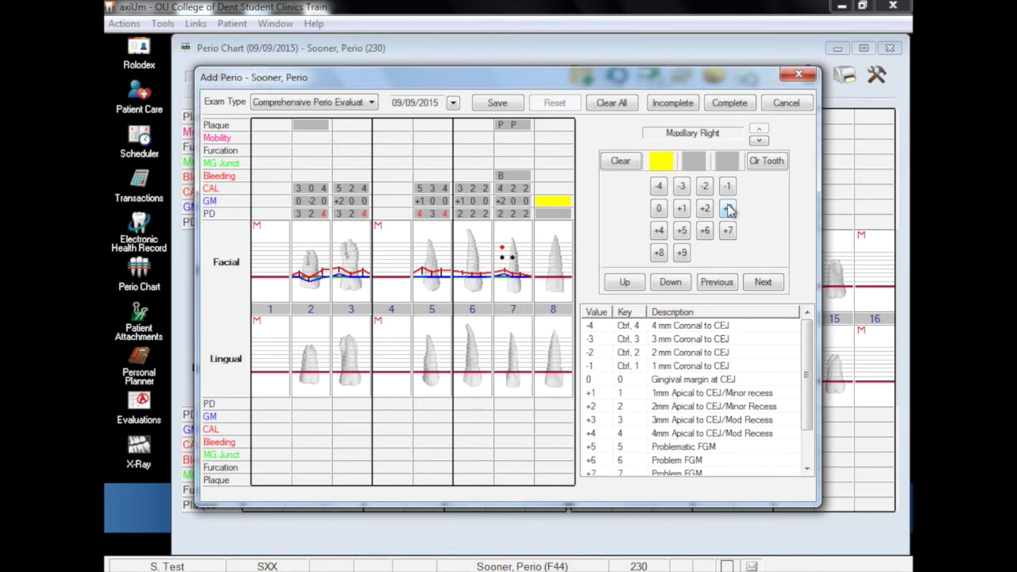
- Enter facial probing depths of 2, 2 and 2 for tooth 8 and return to that tooth in the Maxillary Right quadrant
key("Down")
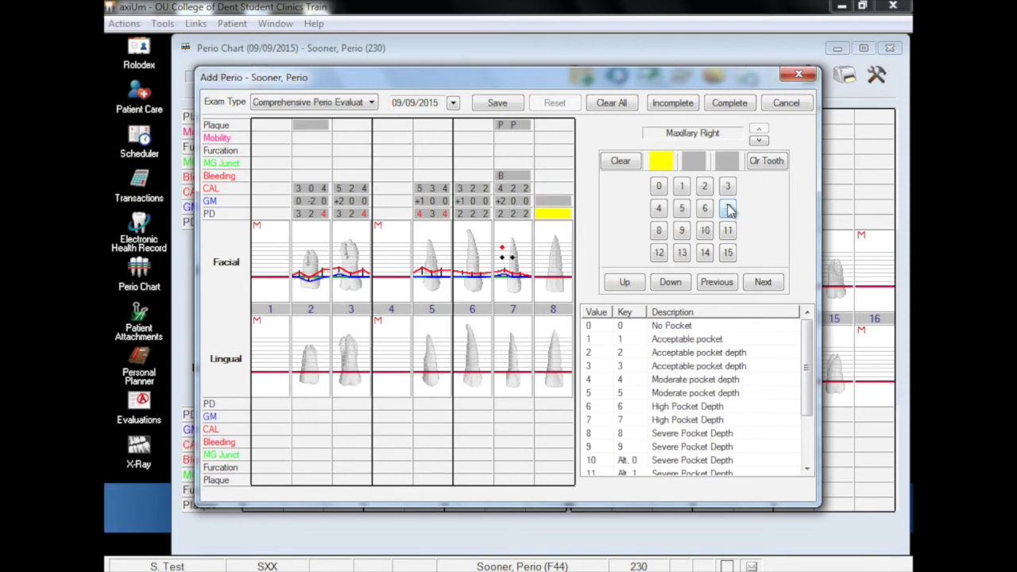
key("3")
key("2")
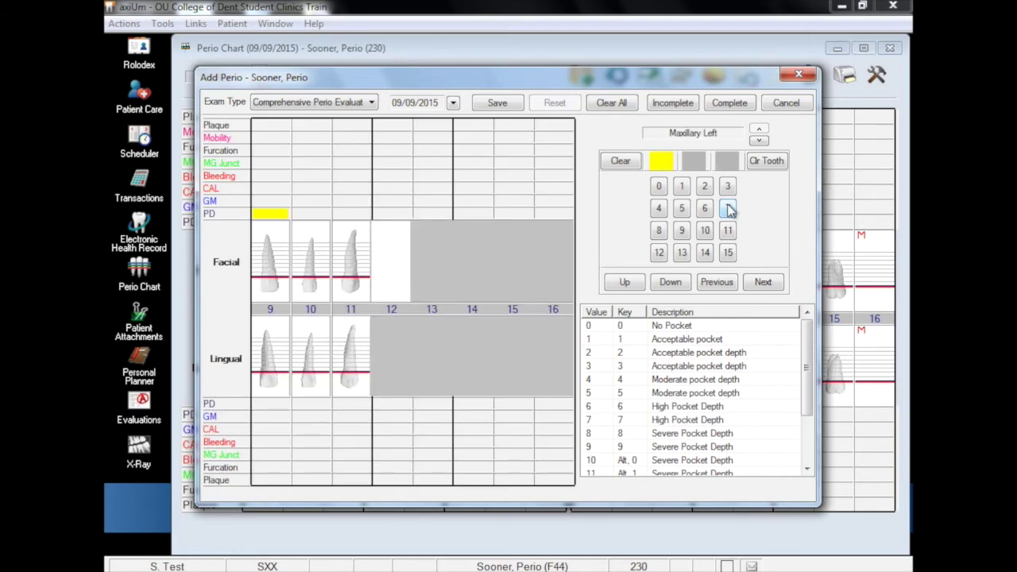
key("3")
key("Left")
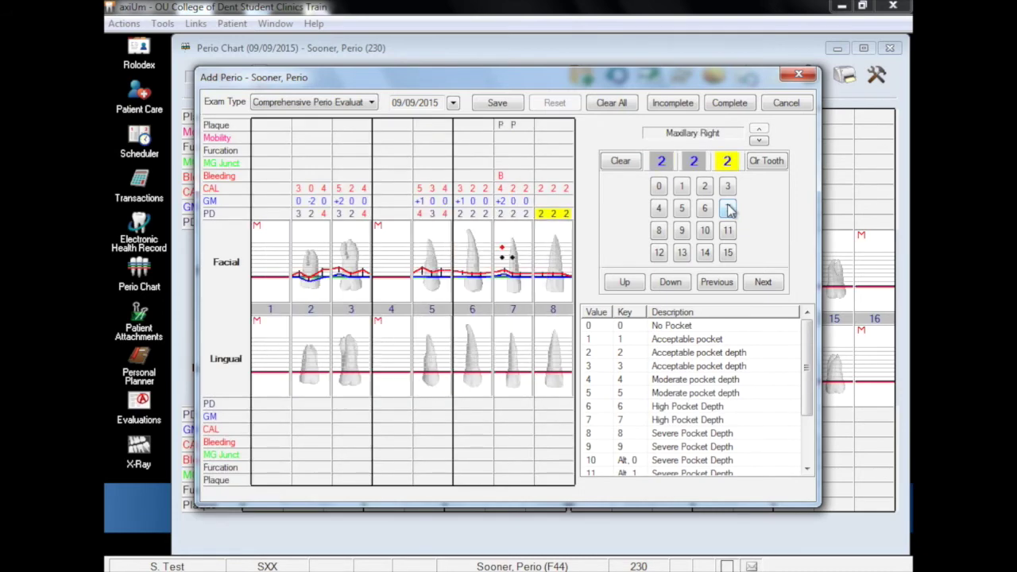
- Enter facial gingival margins of +3, 0, 0 for tooth 8
key("Up")
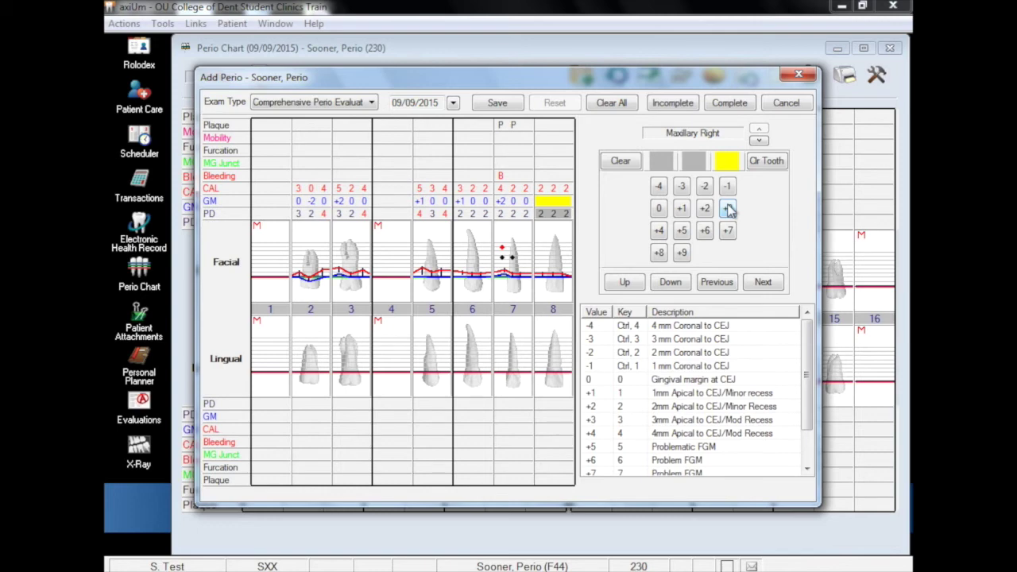
left_click(776, 161)
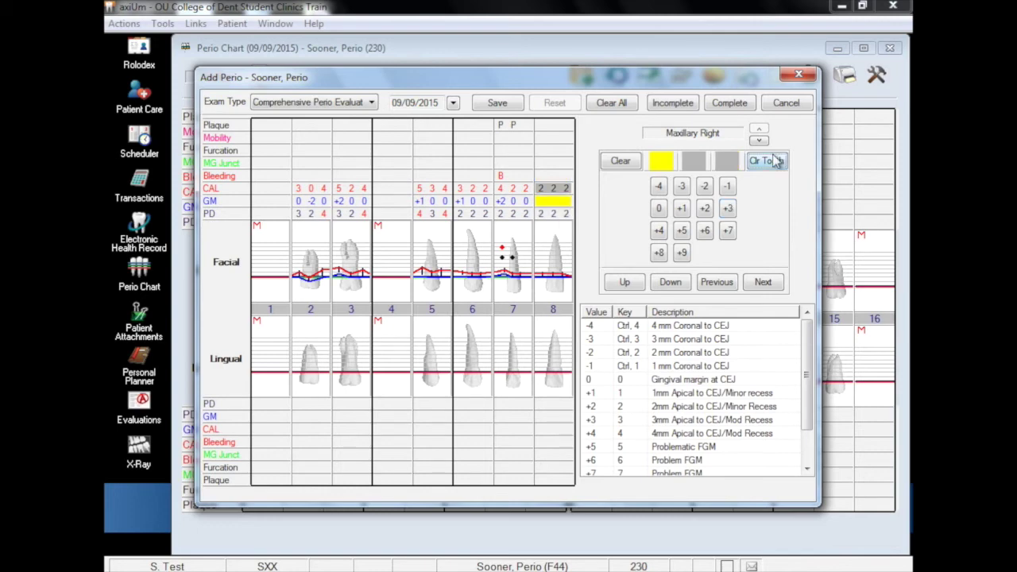
key("3")
key("0")
key("0")
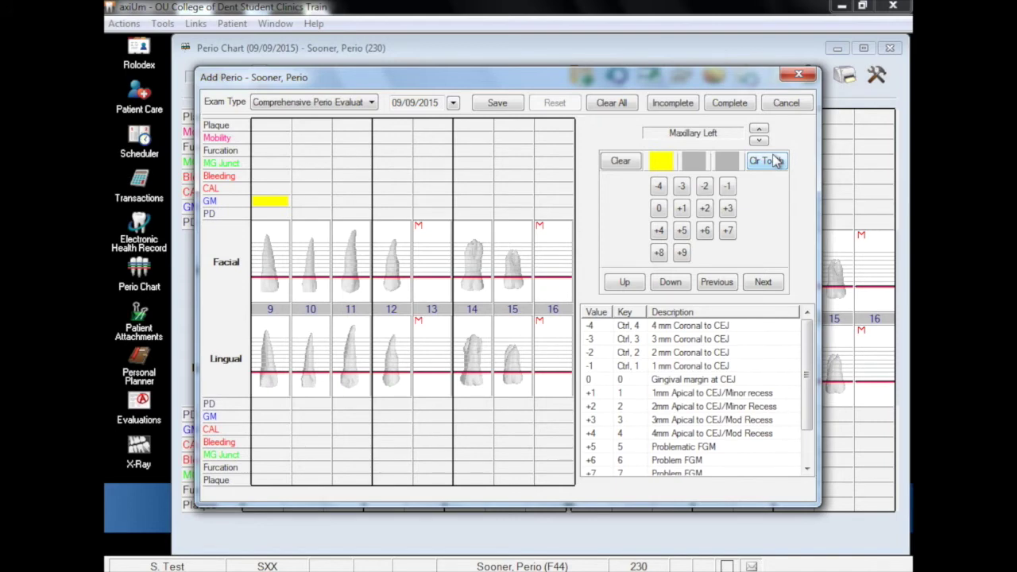
- Enter lingual probing depths of 3, 2, 3 and gingival margins of 0, 0, 0 for tooth 8 in the Maxillary Right quadrant
left_click(556, 407)
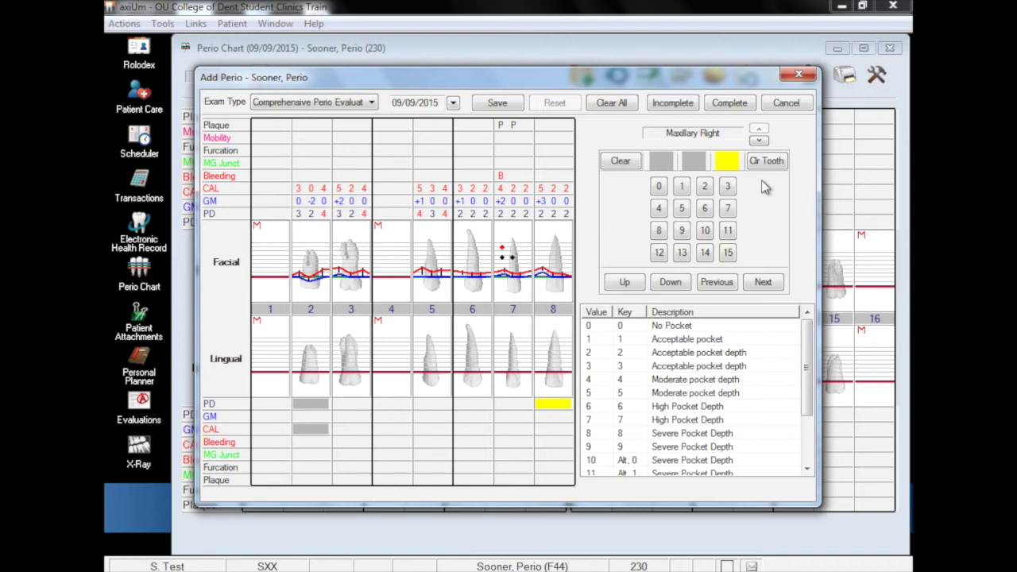
key("3")
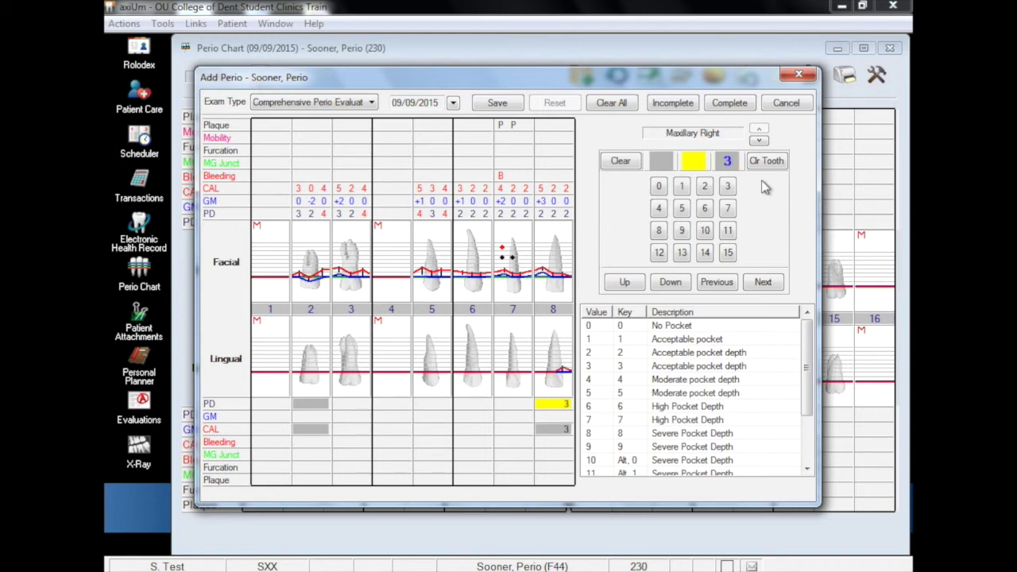
key("2")
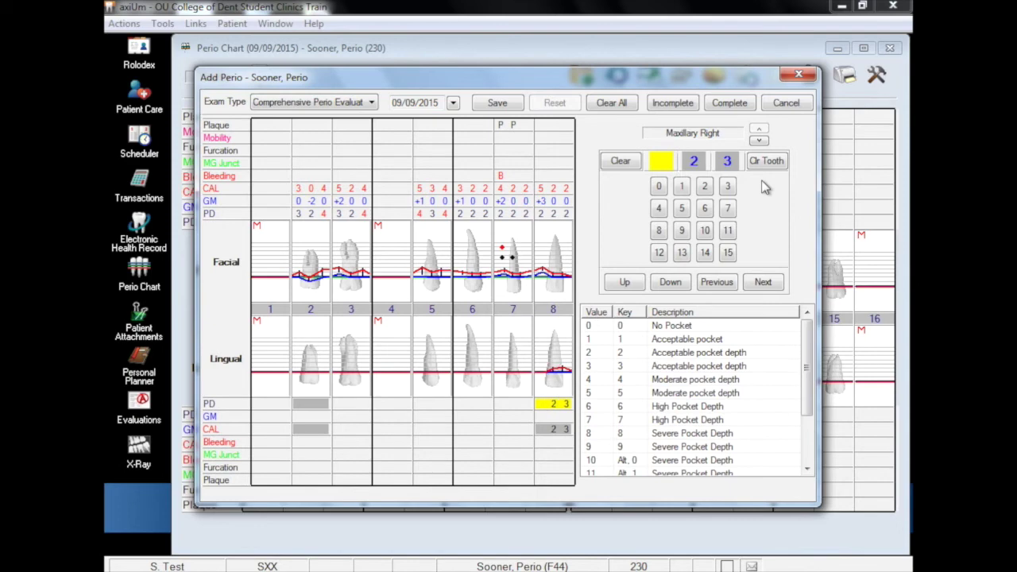
key("3")
key("Down")
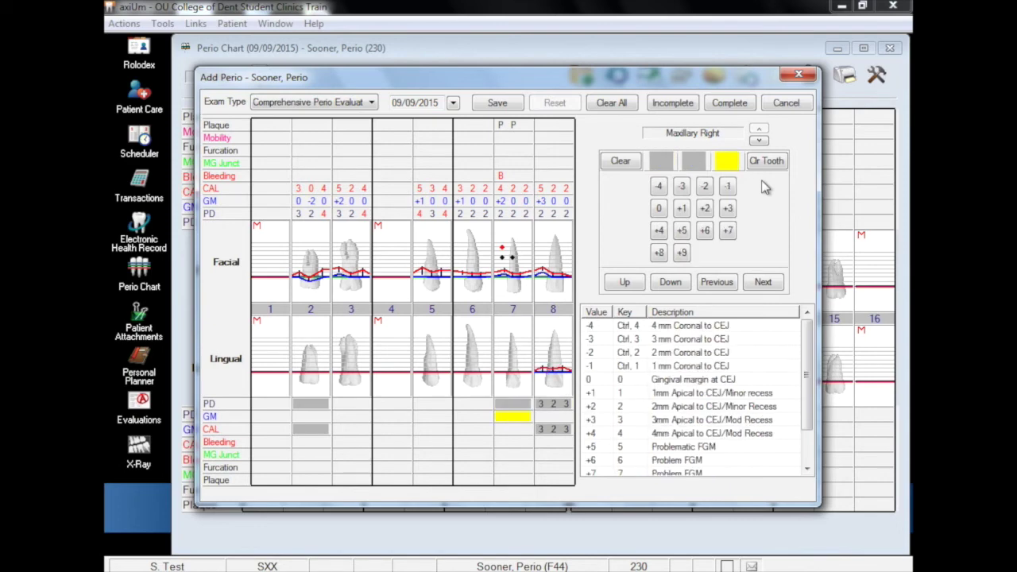
key("Right")
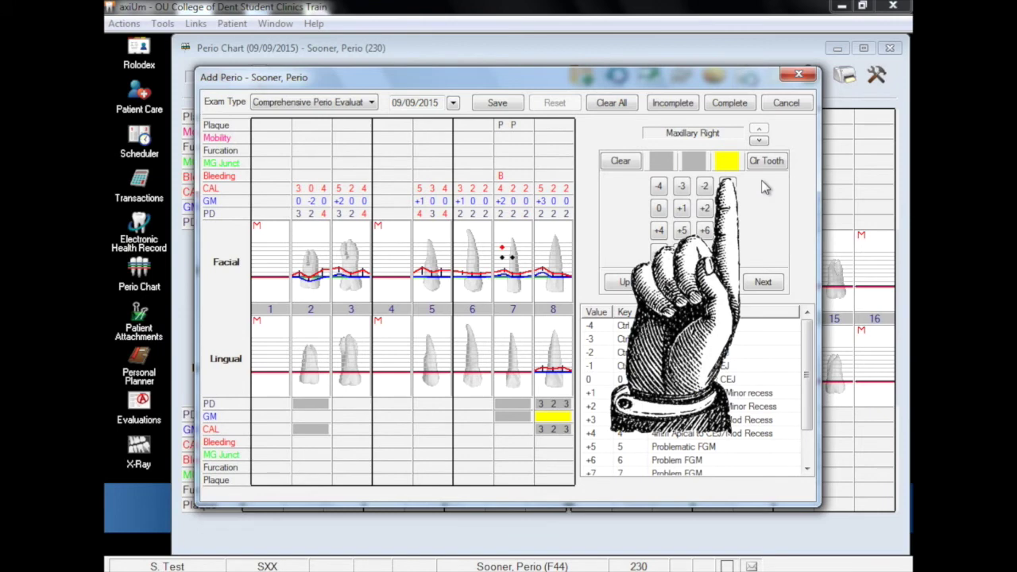
key("0")
key("0")
key("0")
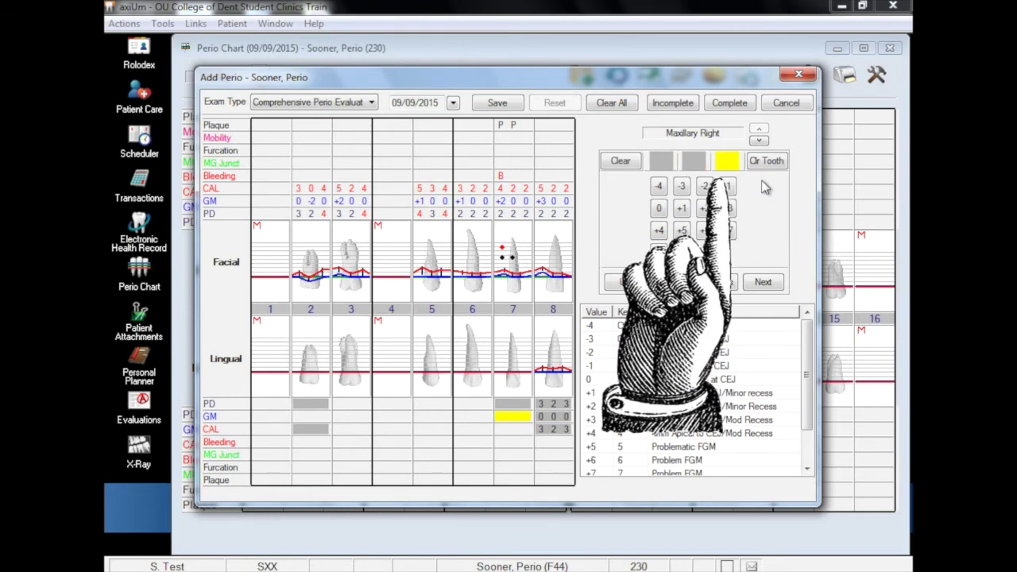
- Enter lingual probing depths of 3, 2, 3 and gingival margins of 0, 0, 0 for teeth 7 and 6
key("Up")
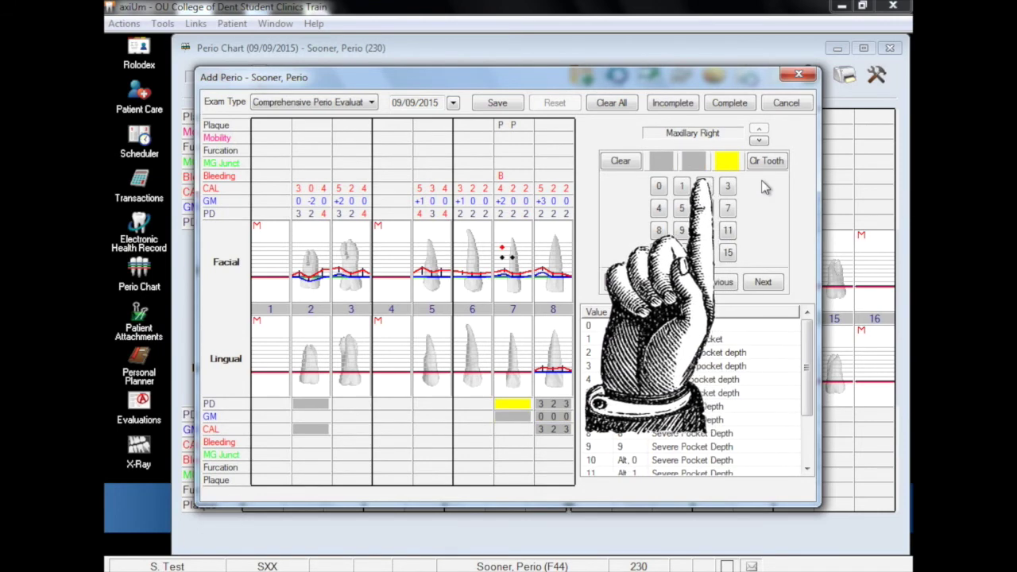
key("2")
key("3")
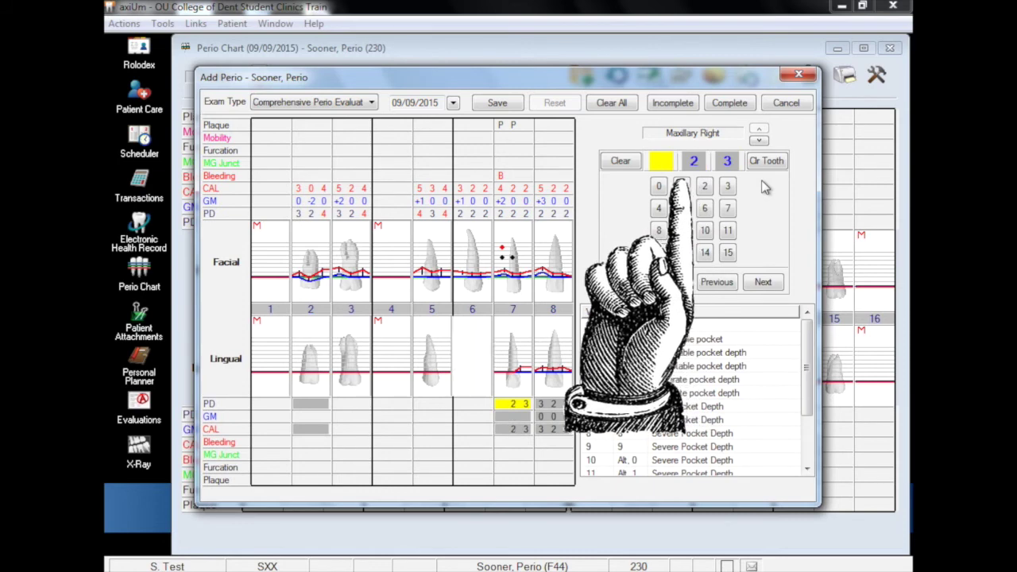
key("3")
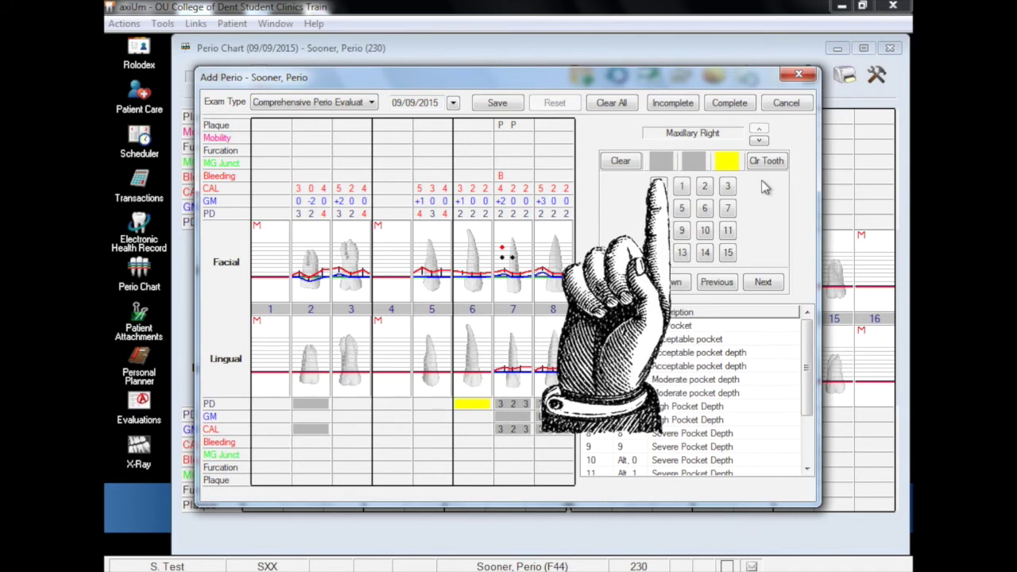
key("3")
key("2")
key("3")
key("Down")
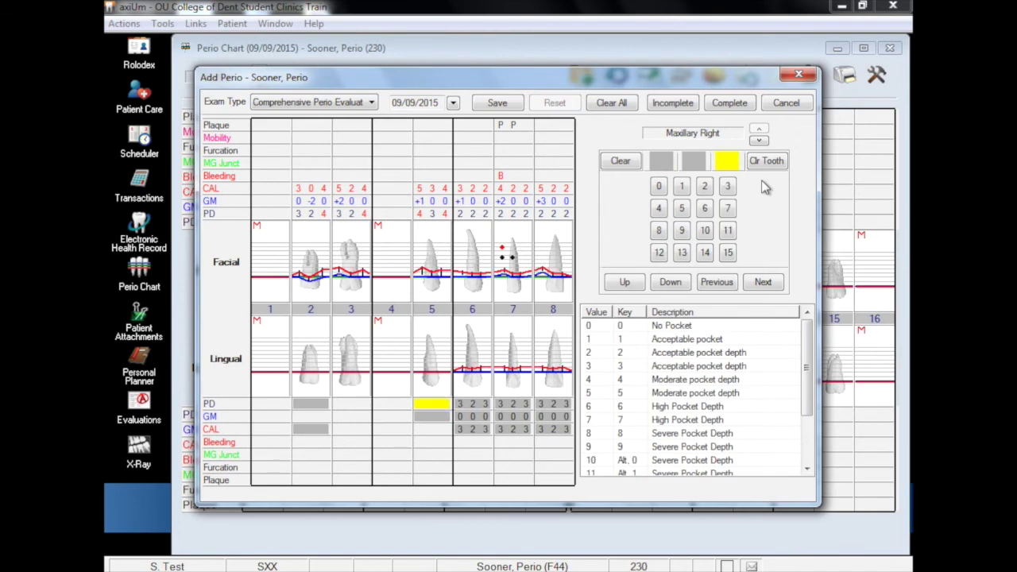
- Enter lingual probing depths of 3, 2, 3 and gingival margins of 0, 0, 0 for tooth 5
key("0")
key("0")
key("0")
- Enter lingual probing depths of 3, 2, 3 and gingival margins of 0, +1, 0 for tooth 3
key("3")
key("2")
key("3")
key("0")
key("1")
key("0")
- Enter lingual probing depths of 3, 2, 2 and gingival margins of 0, +1, 0 for tooth 2
key("3")
key("2")
key("2")
key("0")
key("1")
key("0")
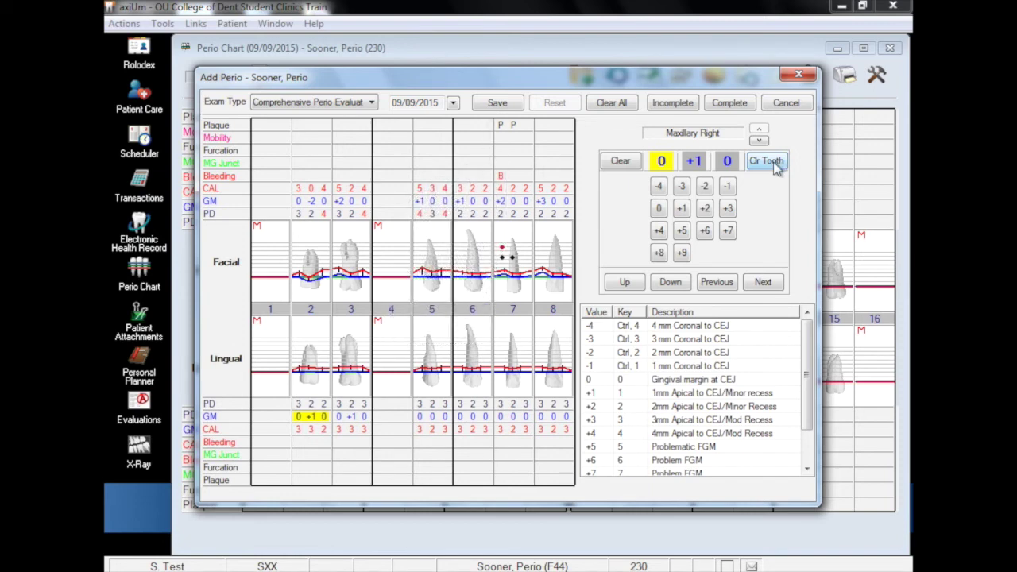
- Save the comprehensive perio evaluation and close the patient's perio chart
left_click(497, 104)
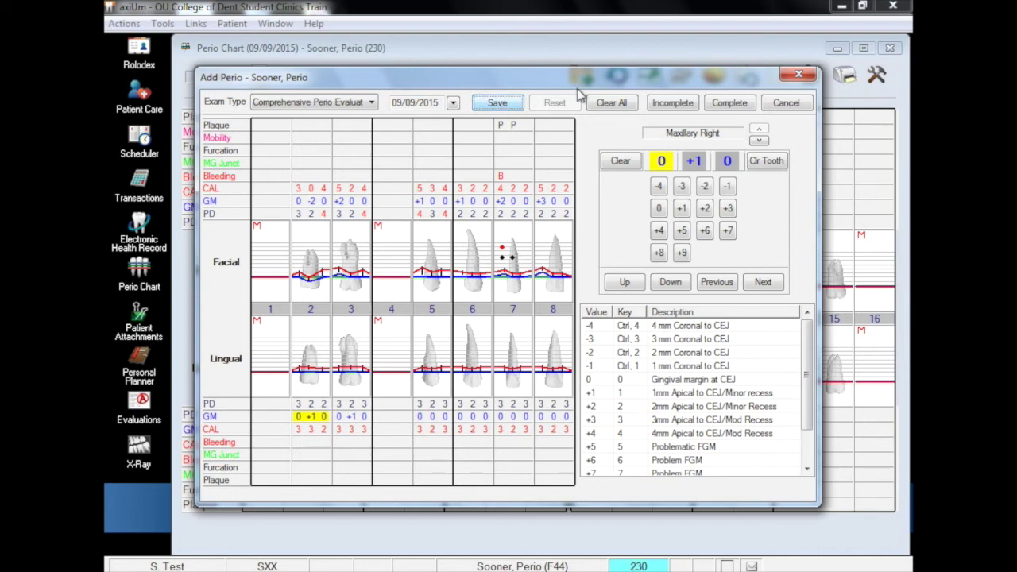
left_click(798, 76)
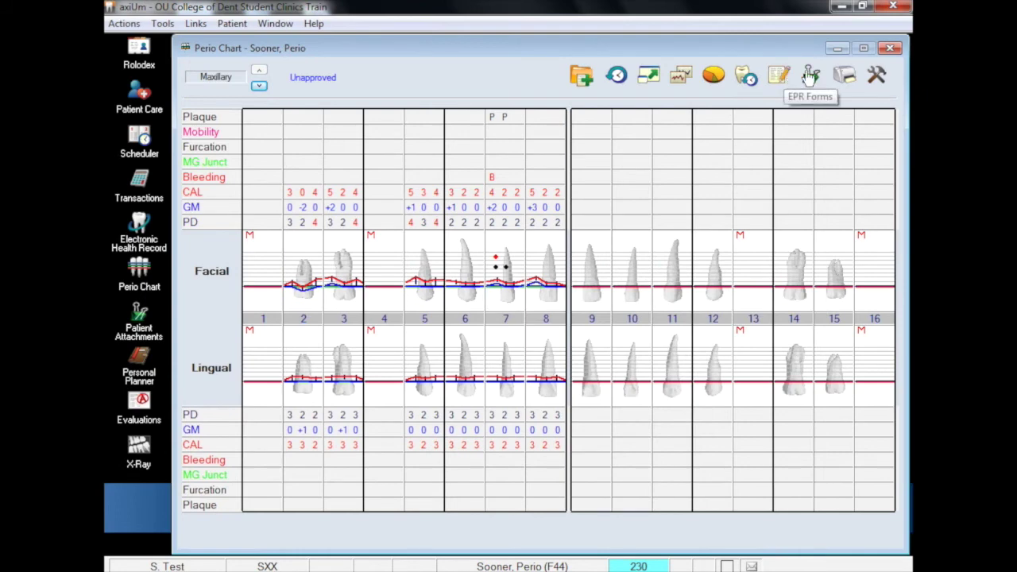
left_click(891, 49)
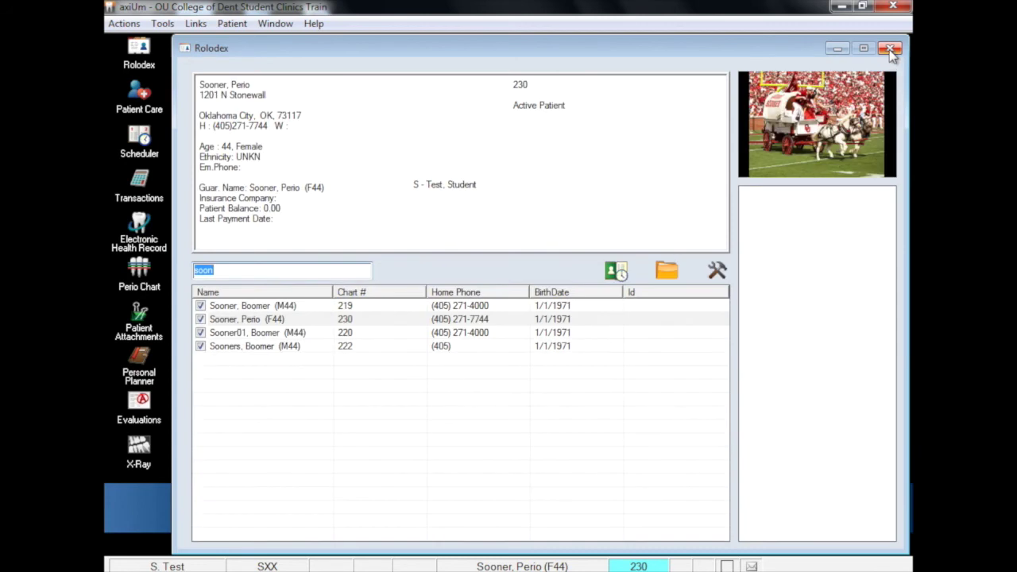
- Add an OUCOD Diagnostic Findings Form (DXFIND) to the patient's electronic health record and open its Perio Exam And Dx section in the enlarged view
left_click(139, 232)
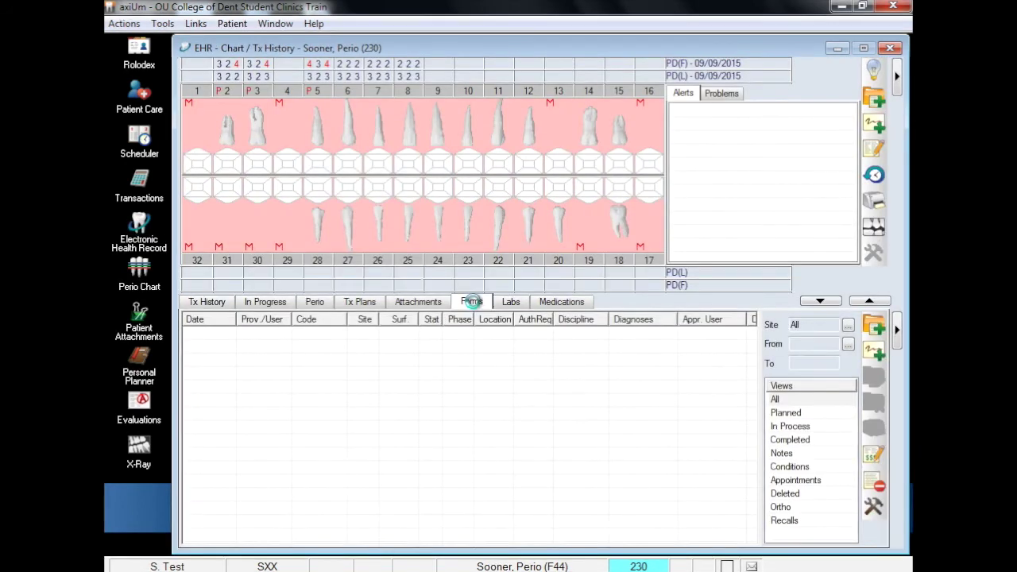
left_click(472, 301)
left_click(482, 199)
left_click(492, 288)
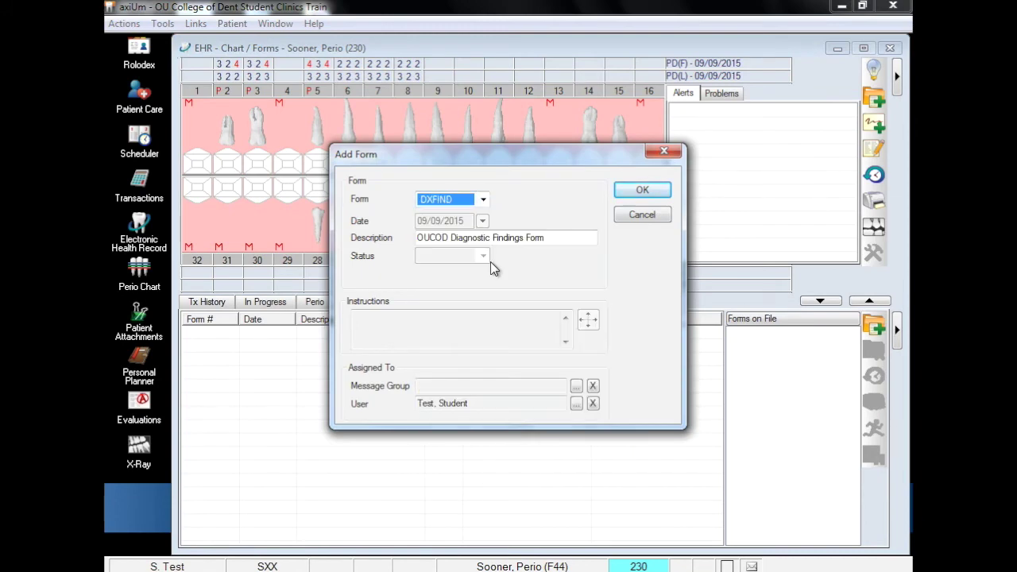
left_click(642, 189)
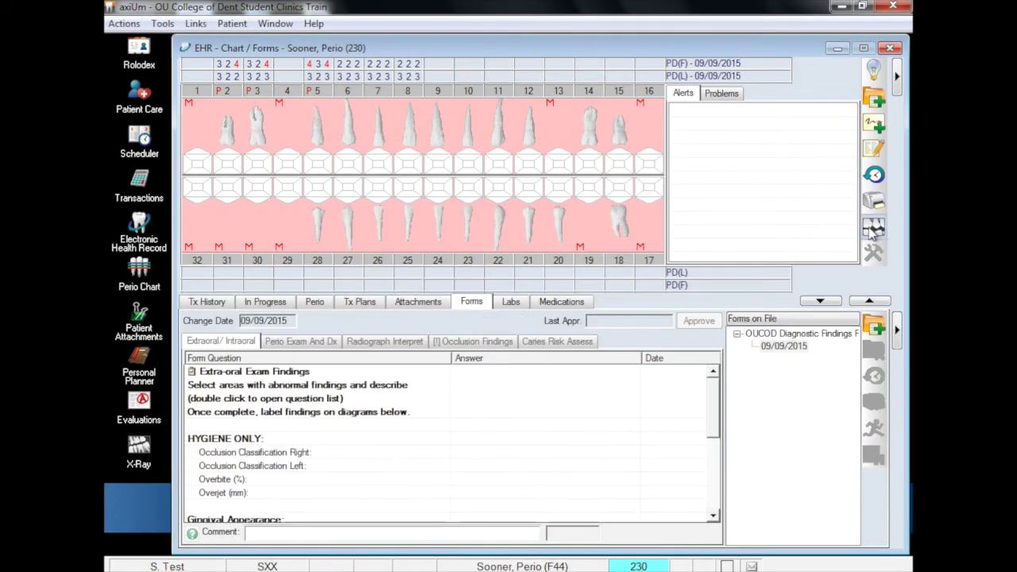
left_click(877, 301)
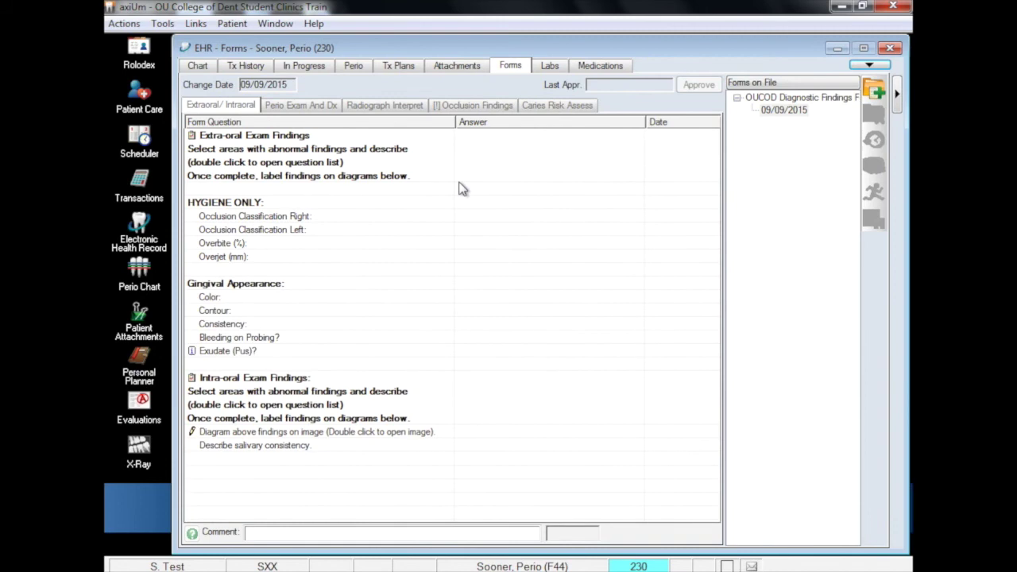
left_click(302, 107)
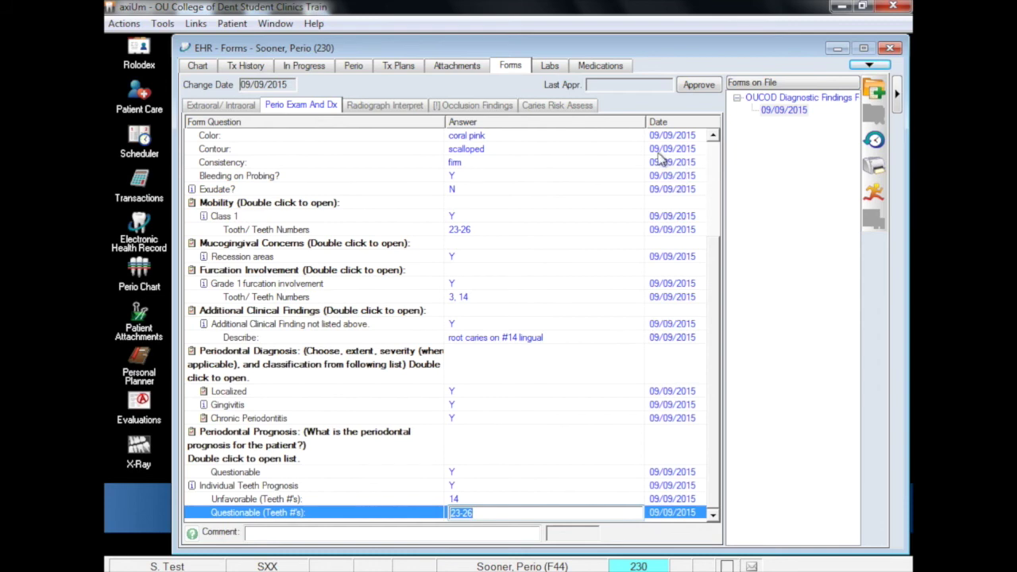
- Restore the chart view of the health record and open its perio records
left_click(869, 65)
left_click(317, 304)
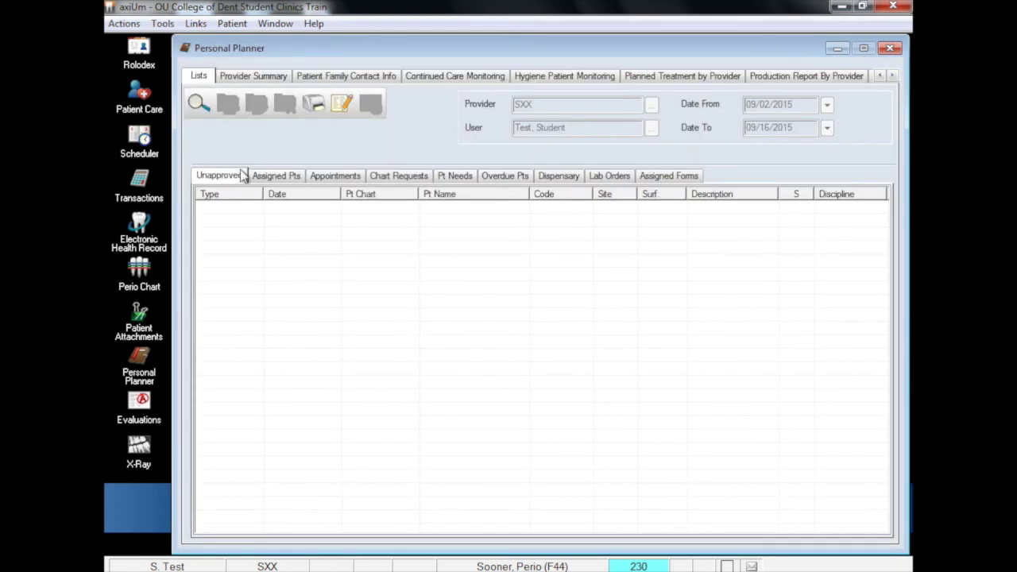
- List the unapproved items in the Personal Planner and open the patient's 09/09/2015 perio chart from them
left_click(198, 103)
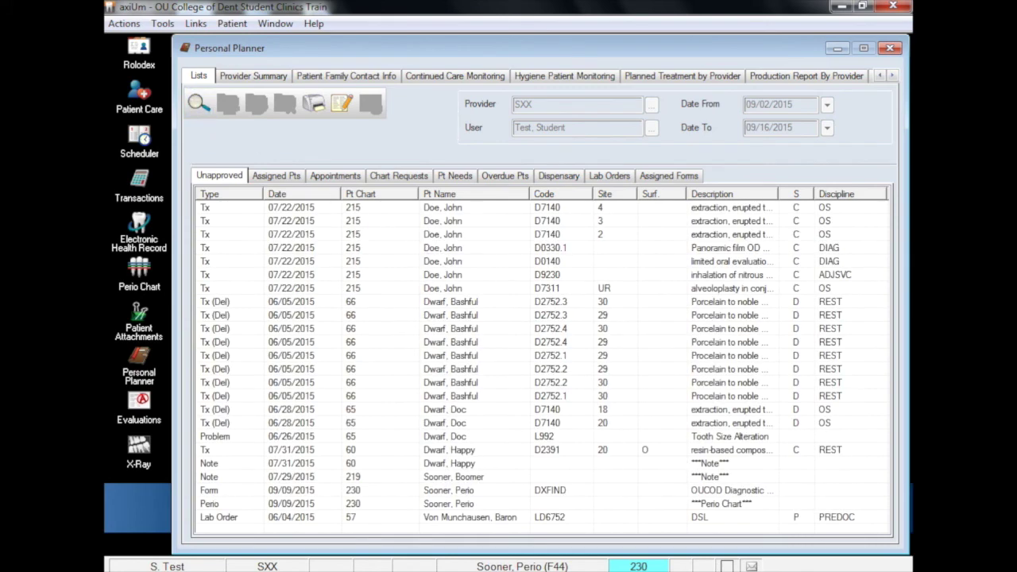
left_click(468, 506)
left_click(468, 506)
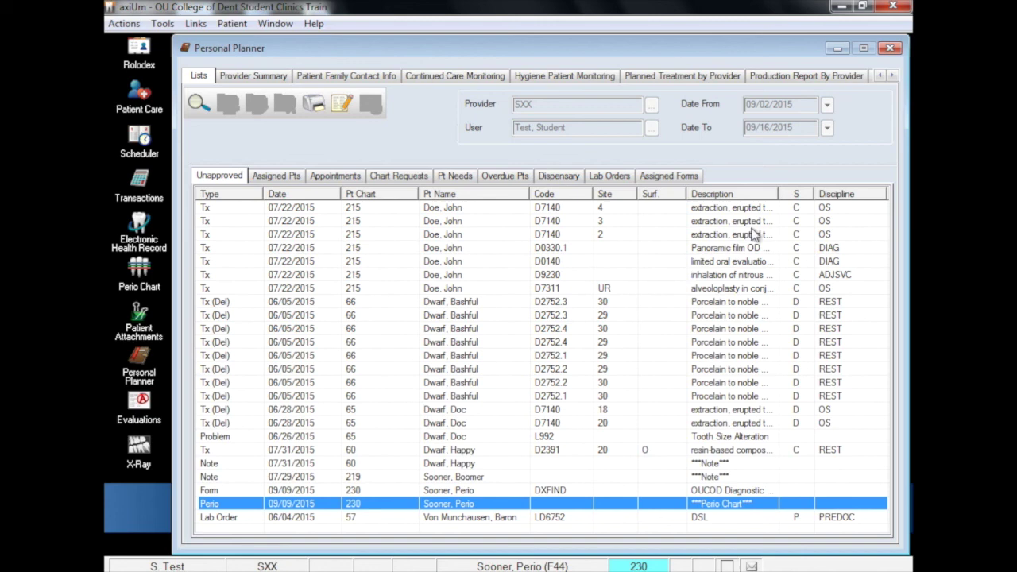
left_click(890, 49)
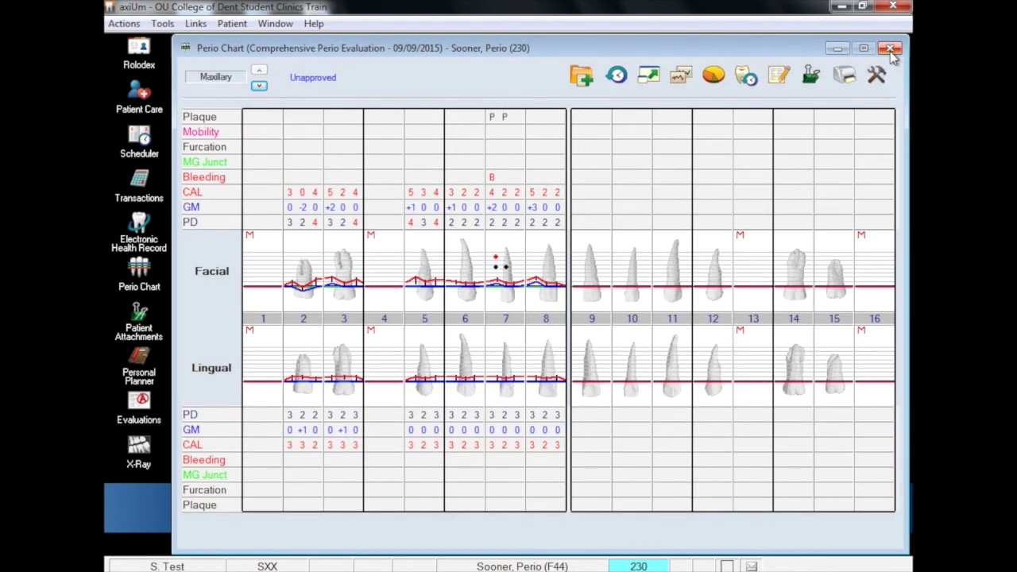